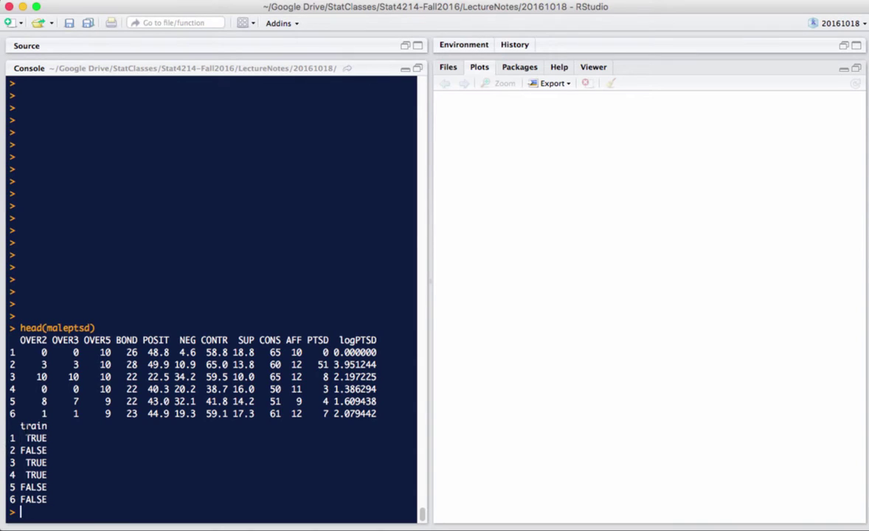
Fit linear model ptsd.lm of logPTSD on OVER2, OVER3, OVER5, BOND, POSIT, NEG, CONTR, SUP, CONS and AFF, using the maleptsd data
double_click(22, 427)
left_click(79, 451)
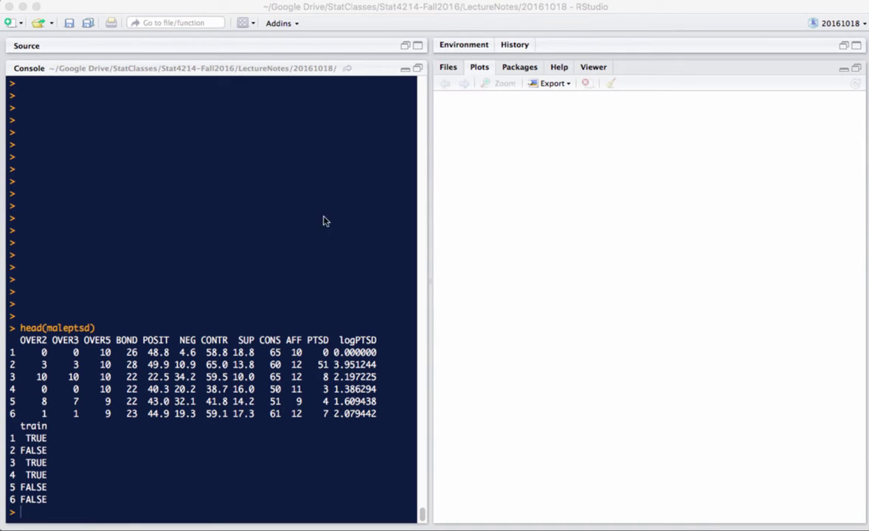
left_click(228, 240)
type("ptsd.lm = lm(logPTSD ~ OVER2 + OVER3 + OVER5 + BOND + POSIT + NEG + CONTR + SUP + CONS + AFF, data=maleptsd)")
key("Return")
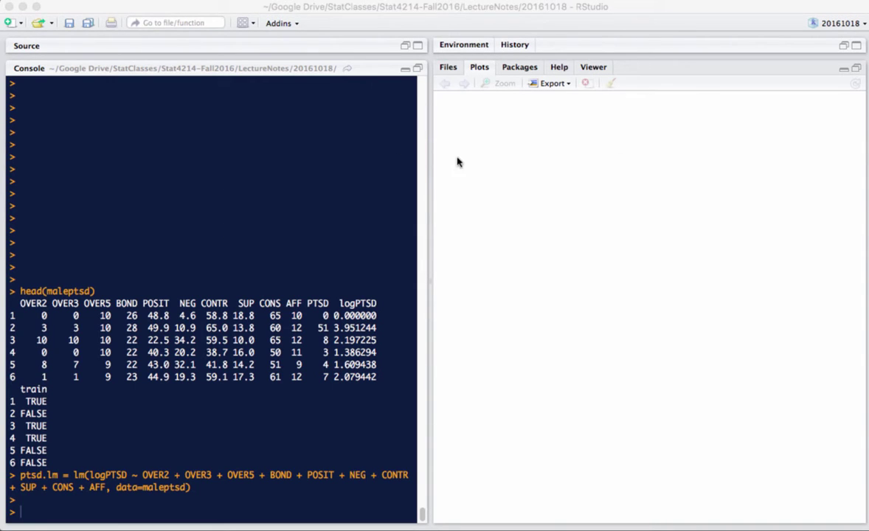
Print the summary of the ptsd.lm linear model
left_click(123, 252)
type("summary(ptsd.lm)")
key("Return")
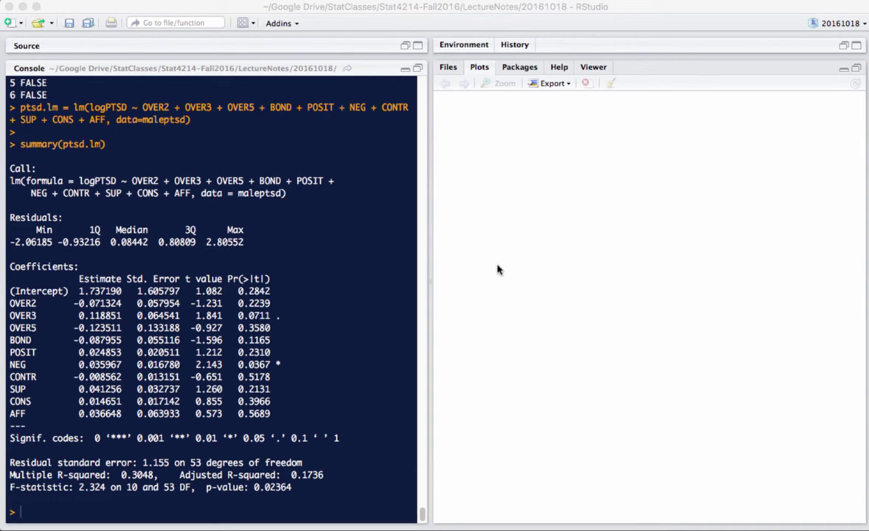
Plot ptsd.lm$fitted.values against maleptsd$logPTSD with the title "Fitted vs Response, PTSD, Full linear model"
left_click(173, 302)
type("plot(ptsd.lm$fitted.values ~ maleptsd$logPTSD, main=\"Fitted vs Response, PTSD, full linear model\")")
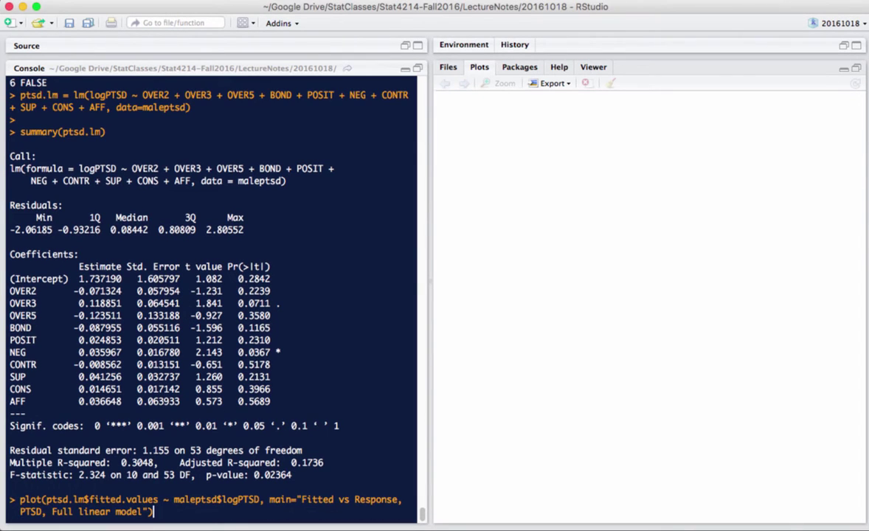
key("Return")
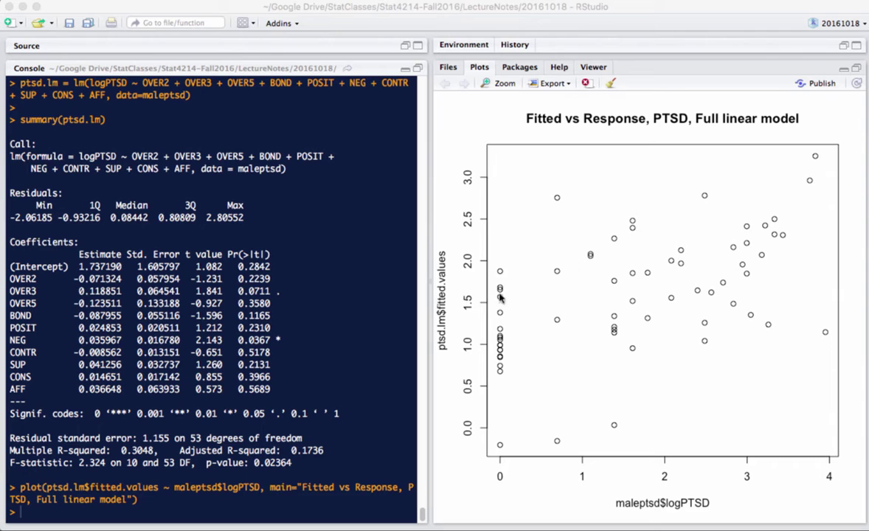
Fit ptsd.plsr1 with plsr, regressing logPTSD on the same ten predictors in maleptsd, with ncomp=10 and validation="CV"
type("ptsd.plsr1 = plsr(logPTSD ~ OVER2 + OVER3 + OVER5 + BOND + POSIT + NEG + CONTR + SUP + CONS + AFF, data=maleptsd, ncomp=10, validation=\"CV\")")
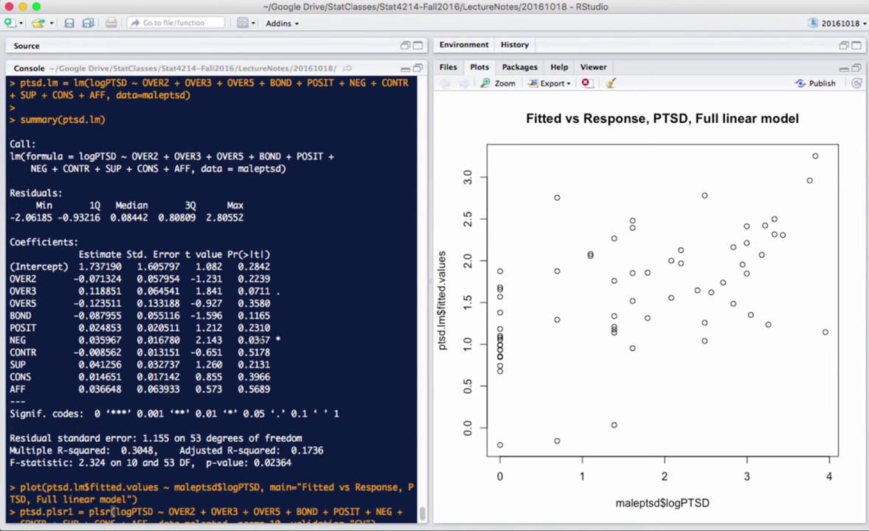
scroll(263, 346, "down", 1)
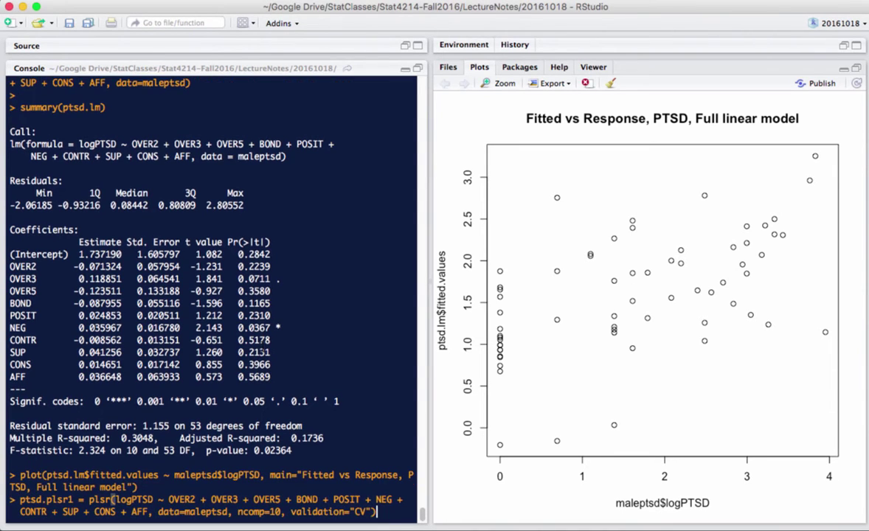
triple_click(111, 500)
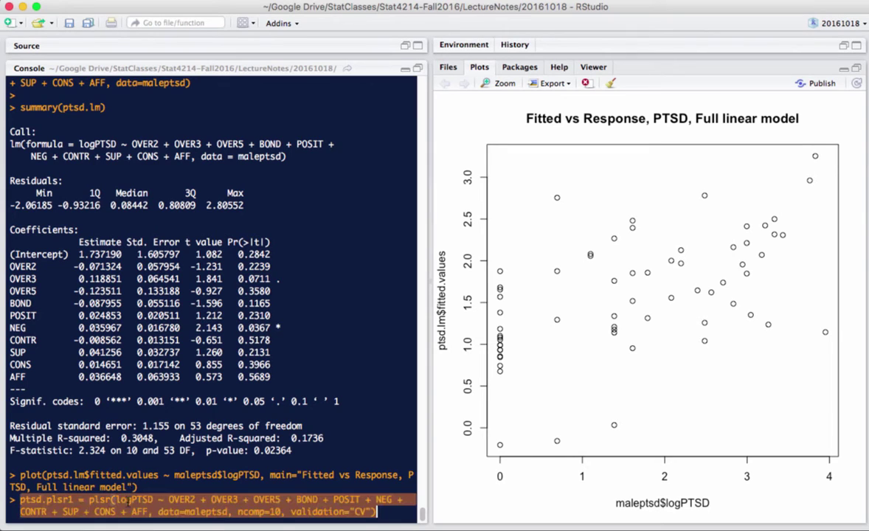
left_click(177, 500)
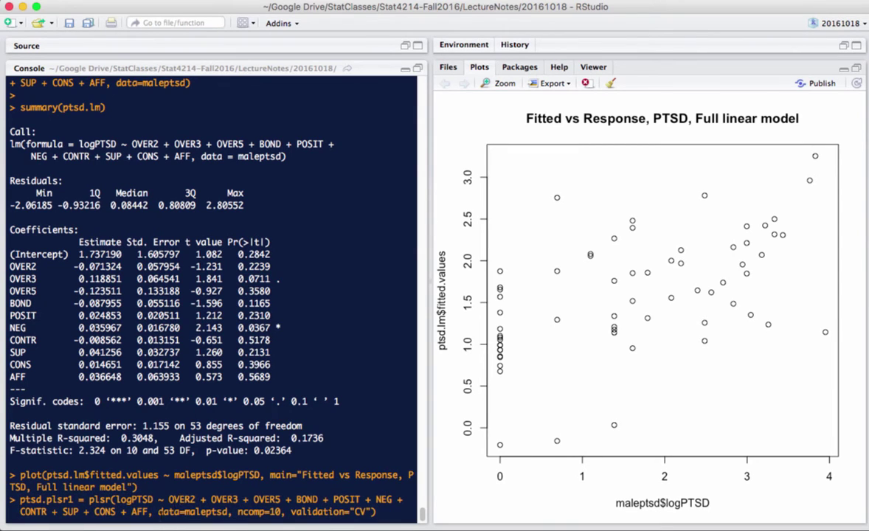
left_click_drag(159, 511, 216, 511)
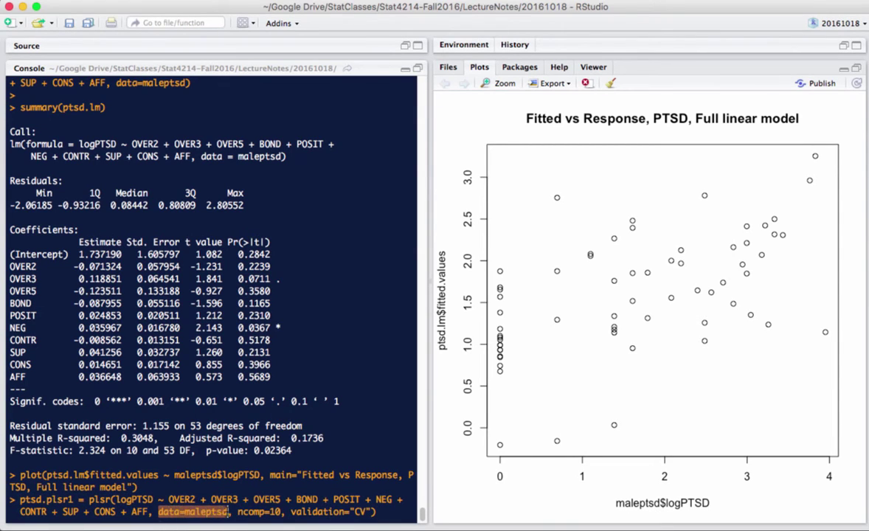
left_click(244, 500)
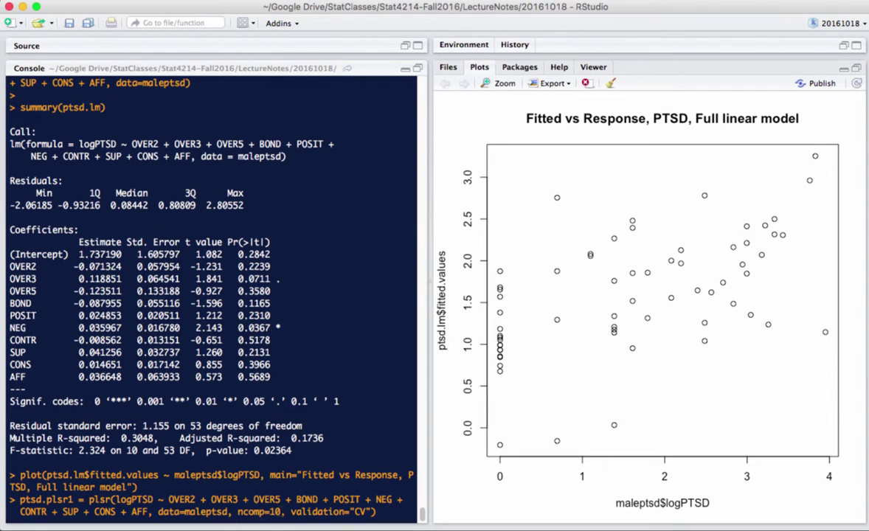
left_click_drag(292, 511, 354, 512)
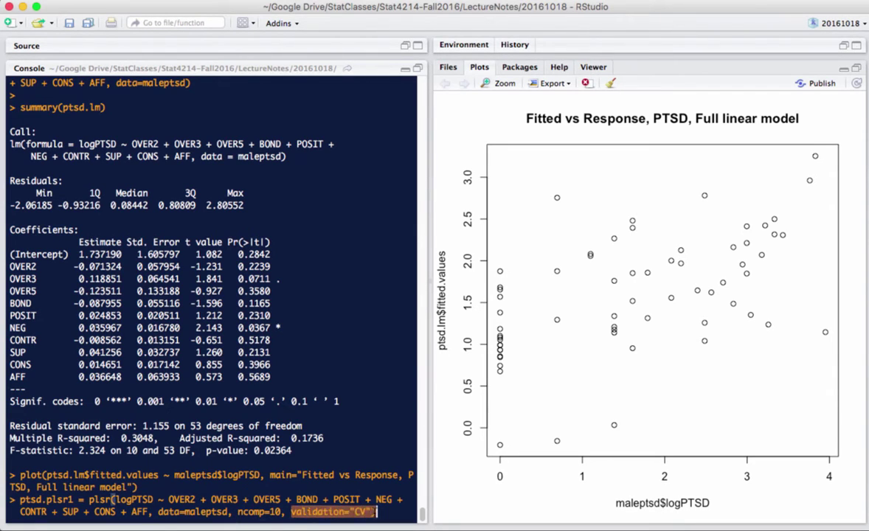
left_click(363, 512)
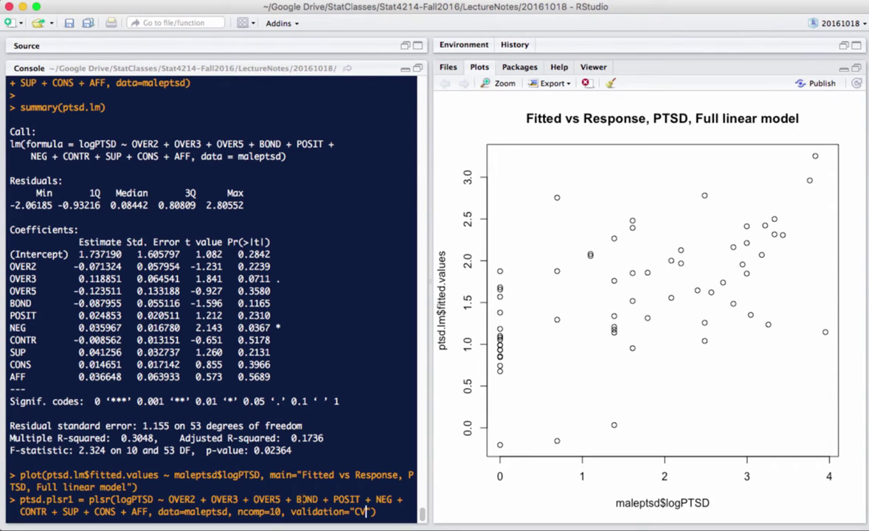
key("Return")
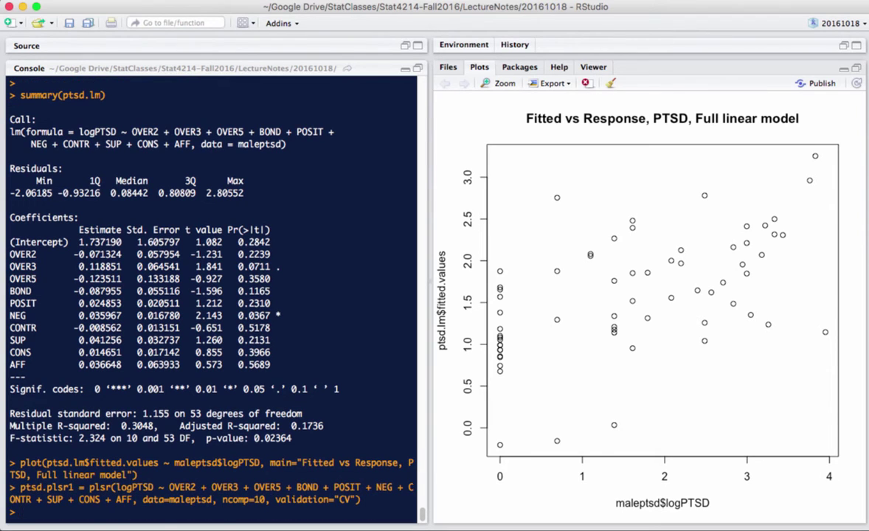
type("summ")
key("BackSpace")
key("BackSpace")
key("BackSpace")
key("BackSpace")
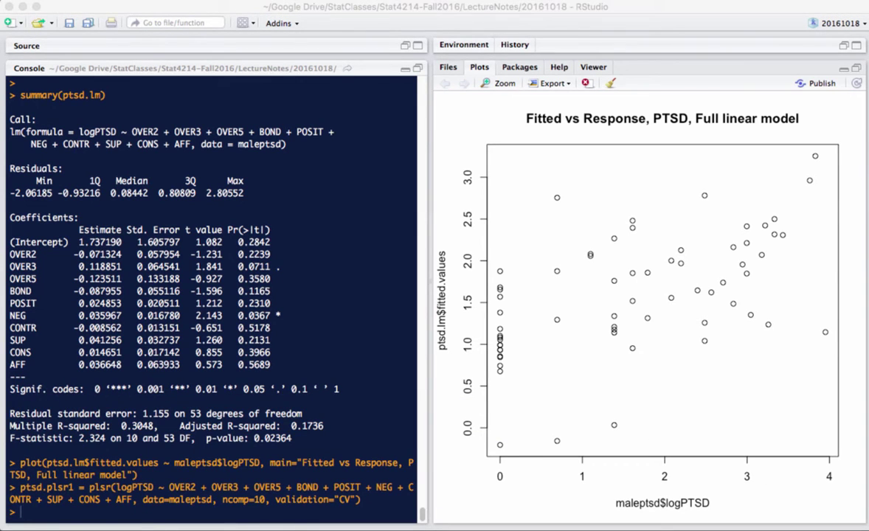
Print the summary of the ptsd.plsr1 partial least squares model
type("summary(ptsd.plsr1)")
key("Return")
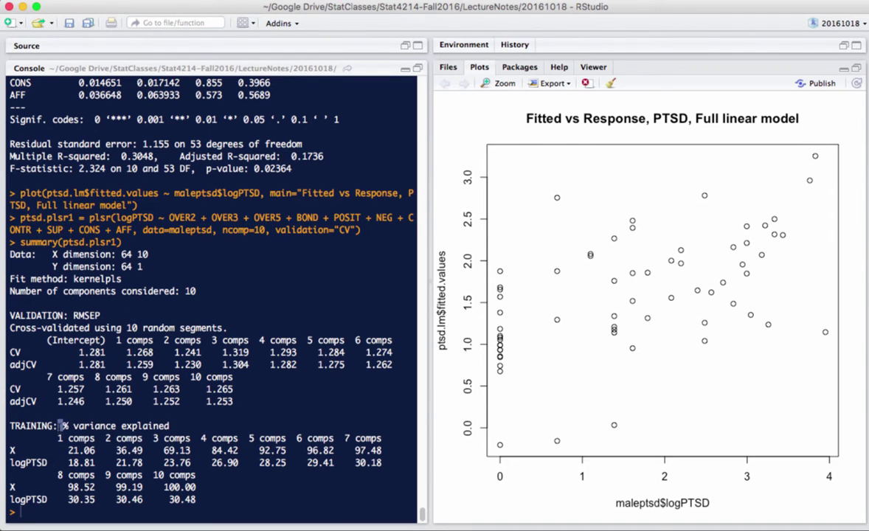
Examine the training variance explained for logPTSD in the ptsd.plsr1 summary, comparing one, two, three and up to ten components
triple_click(89, 426)
triple_click(22, 463)
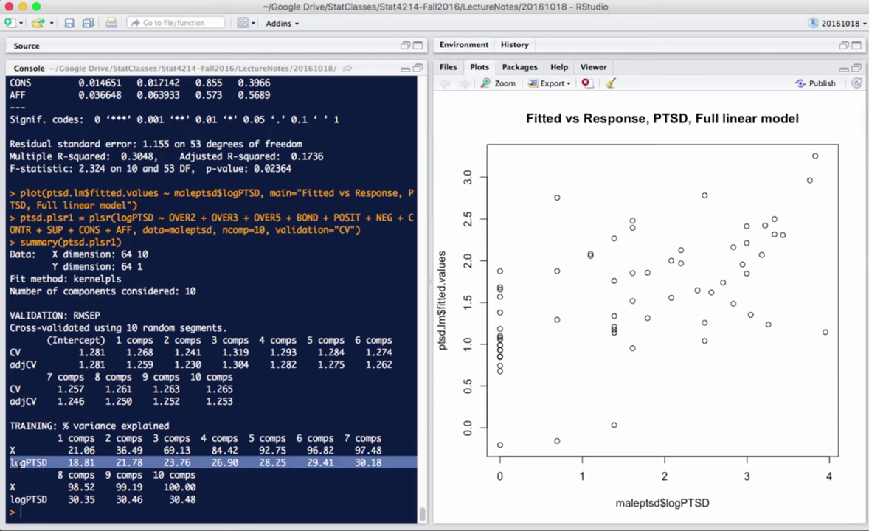
left_click(22, 462)
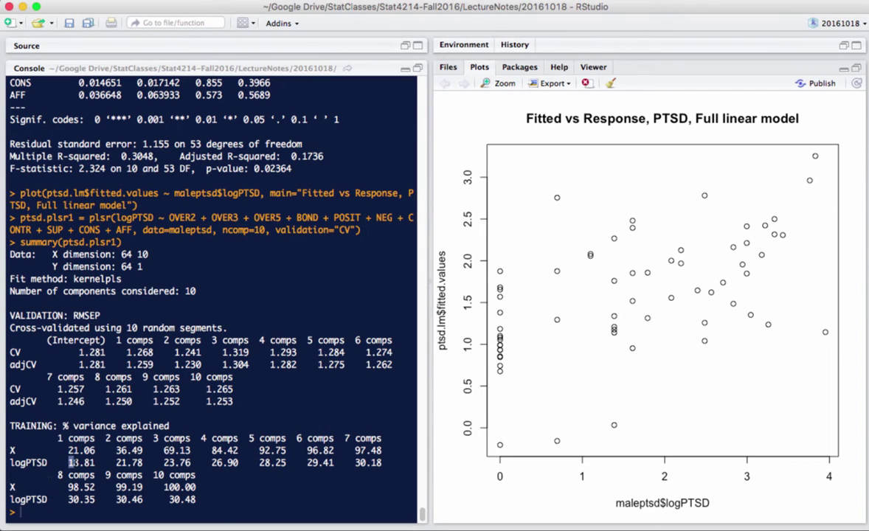
double_click(81, 462)
left_click(81, 463)
left_click_drag(164, 500, 206, 500)
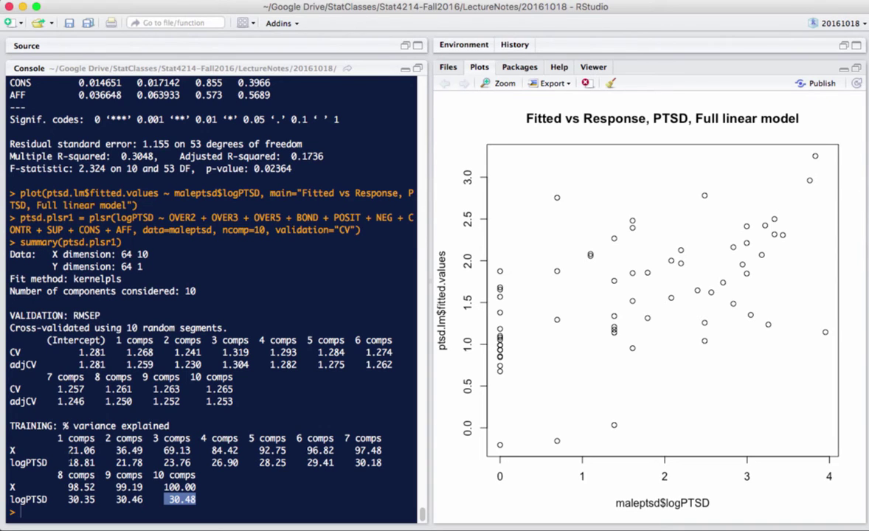
left_click_drag(67, 463, 98, 463)
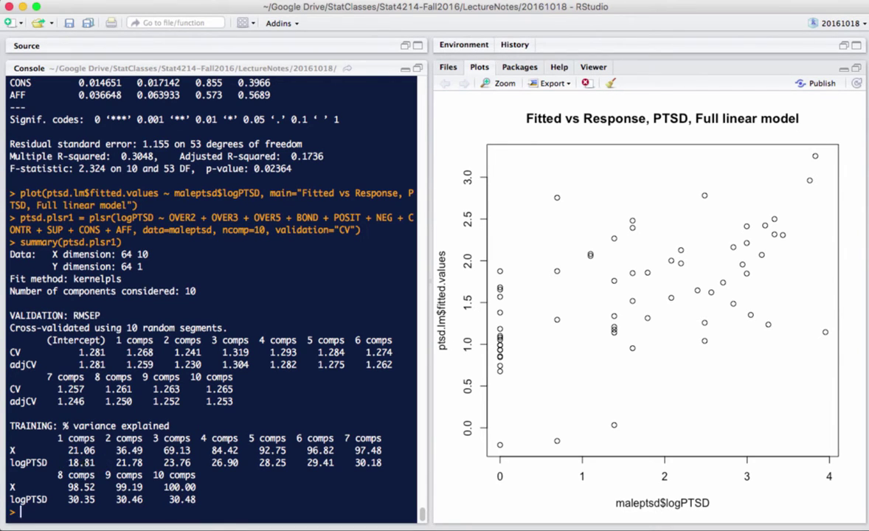
left_click(76, 425)
double_click(129, 463)
left_click(168, 487)
triple_click(169, 438)
left_click(168, 438)
double_click(177, 463)
left_click(181, 461)
left_click_drag(66, 500, 198, 500)
left_click(214, 489)
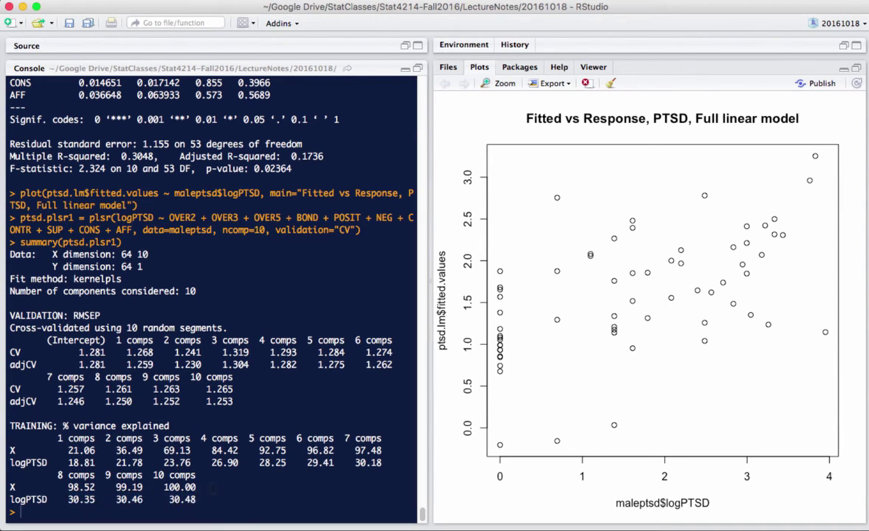
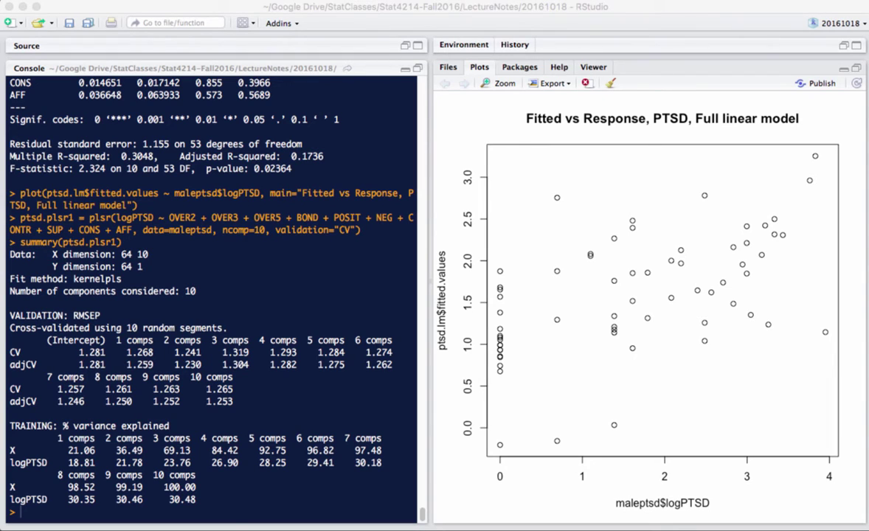
Fit ptsd_std.plsr1 with plsr, regressing logPTSD_nostd on the ten predictors in ptsd_std, with ncomp=10 and validation="CV"
left_click(251, 509)
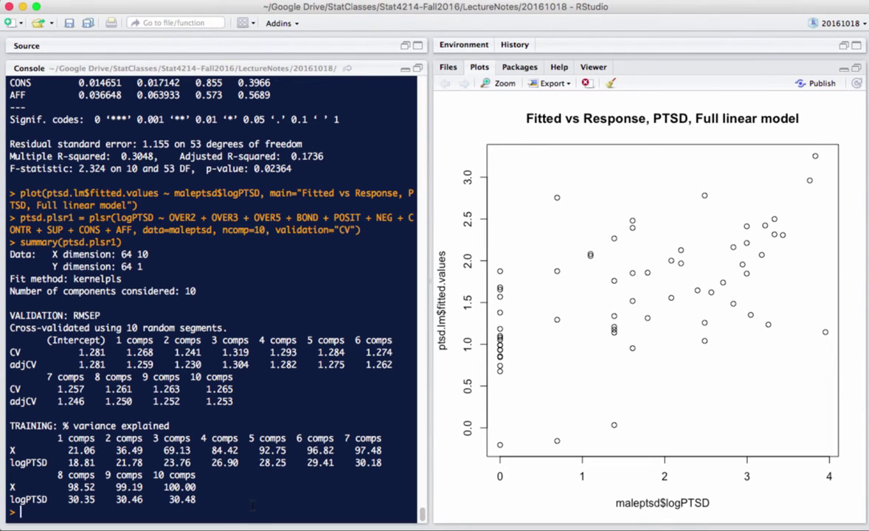
key("super+v")
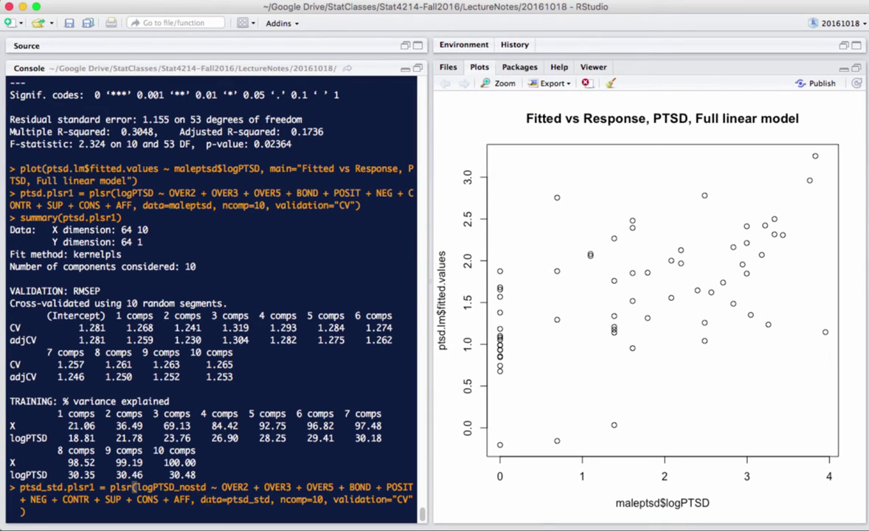
left_click_drag(226, 500, 271, 500)
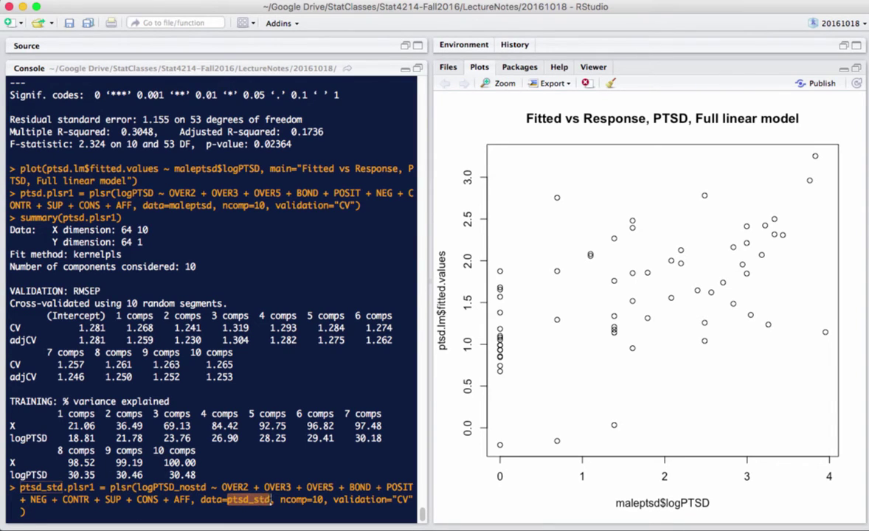
left_click(221, 487)
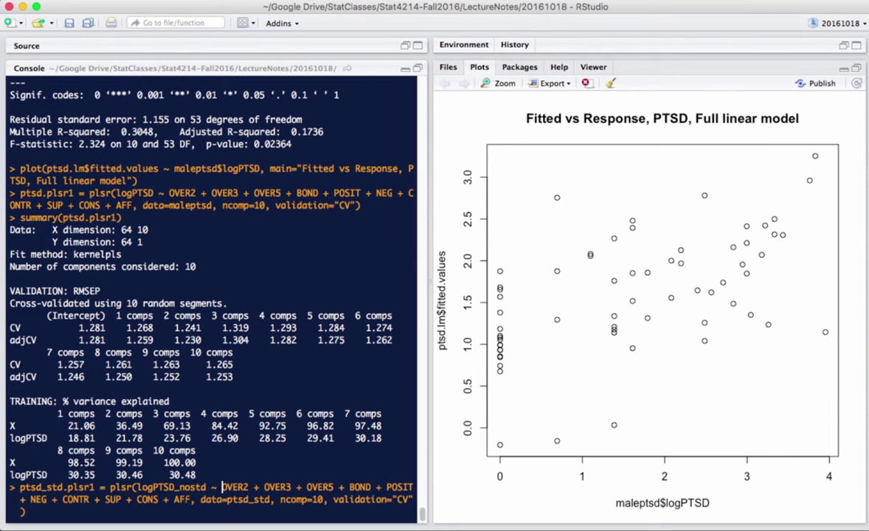
key("super+a")
left_click(136, 487)
key("shift+Right")
key("shift+Right")
key("shift+Right")
key("shift+Right")
key("shift+Right")
key("shift+Right")
key("shift+Right")
key("shift+Right")
key("shift+Right")
key("shift+Right")
key("shift+Right")
key("shift+Right")
key("shift+Right")
key("Right")
left_click_drag(137, 488, 208, 488)
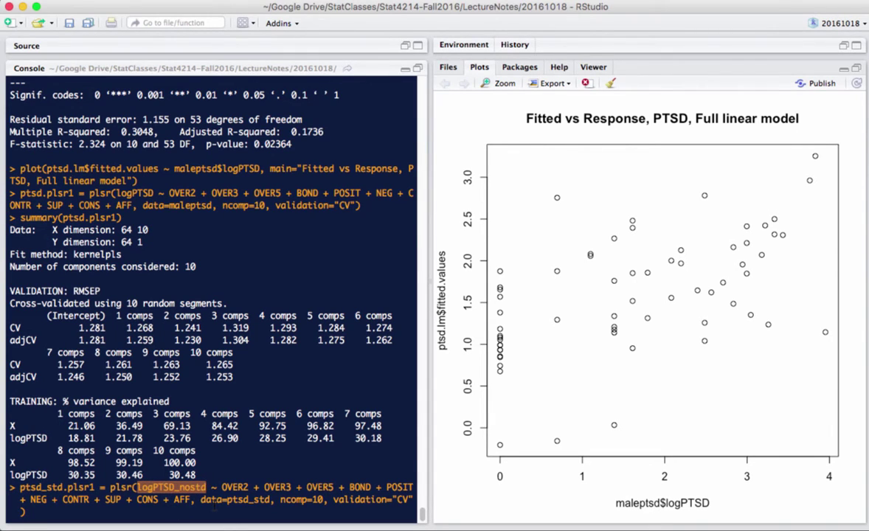
left_click(222, 488)
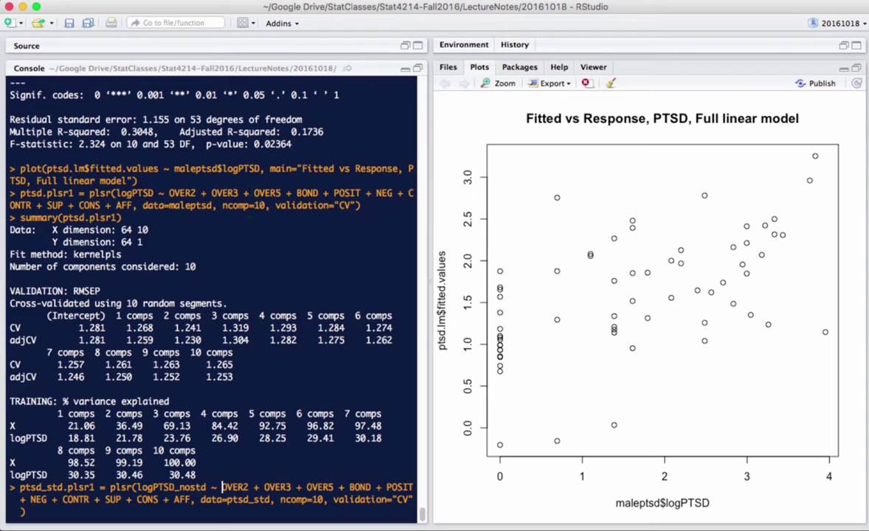
key("Return")
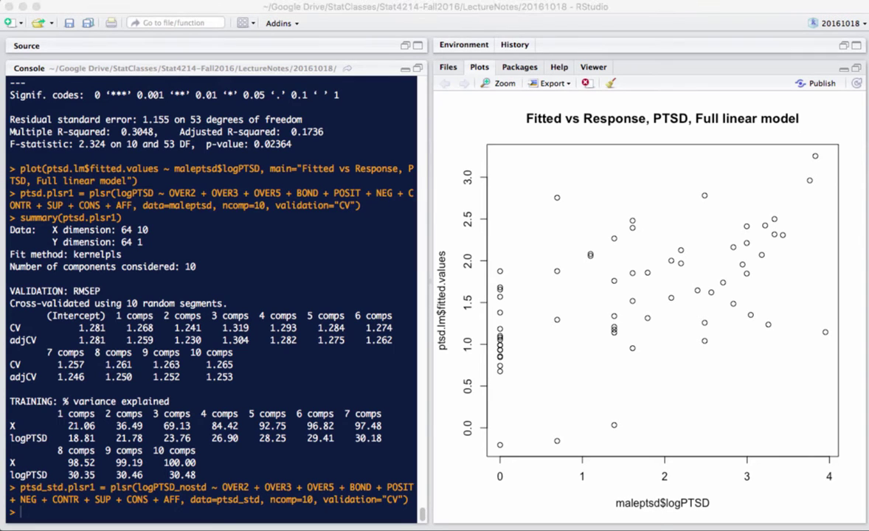
Print the summary of ptsd_std.plsr1 and compare its one-component response variance explained with that of ptsd.plsr1
left_click(228, 386)
type("summary(ptsd_std.plsr1)")
key("Return")
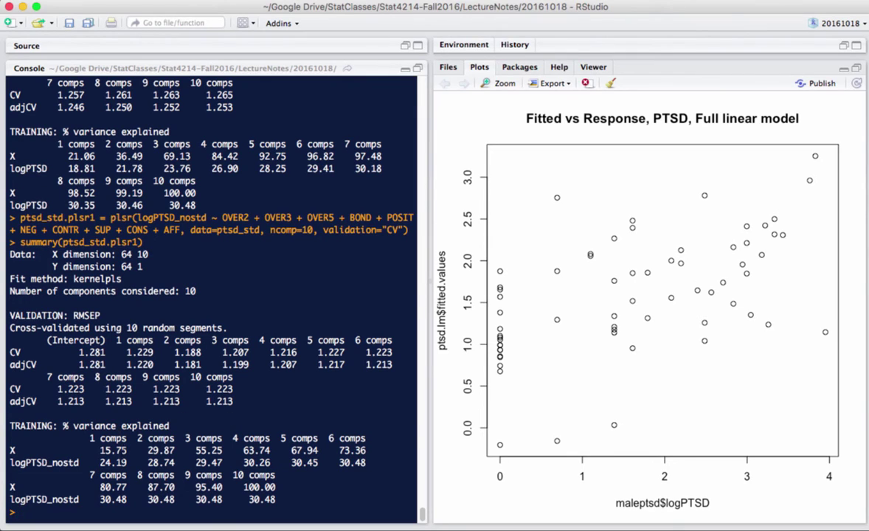
double_click(111, 463)
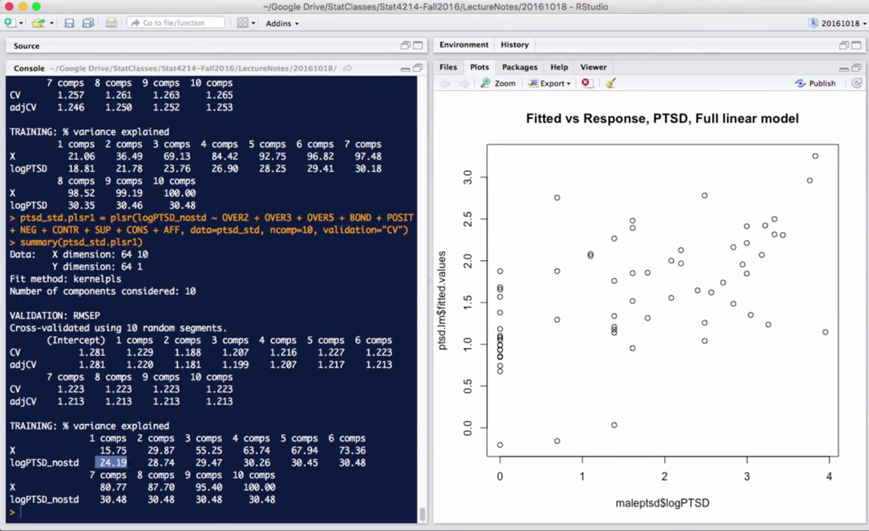
left_click(110, 463)
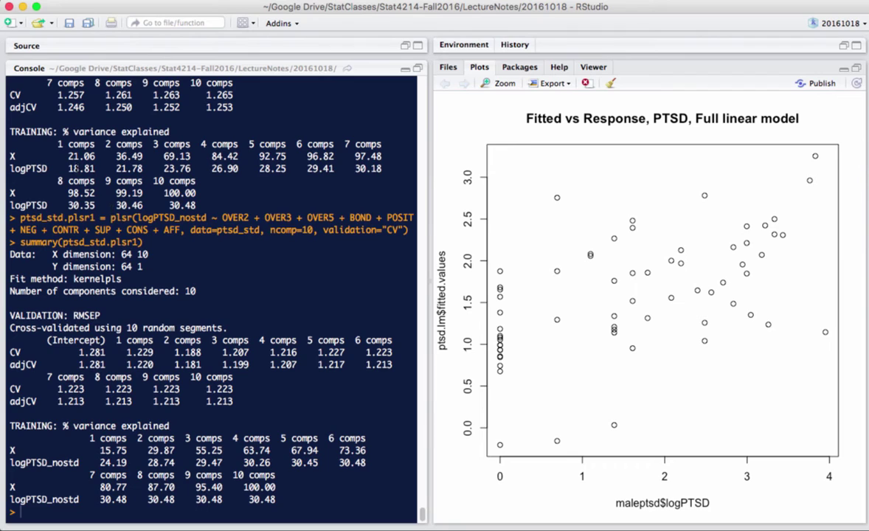
double_click(82, 168)
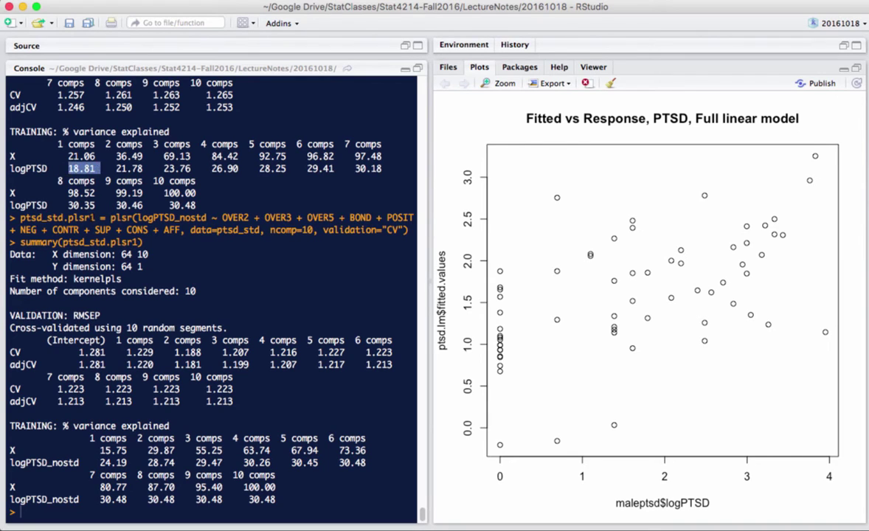
left_click(82, 168)
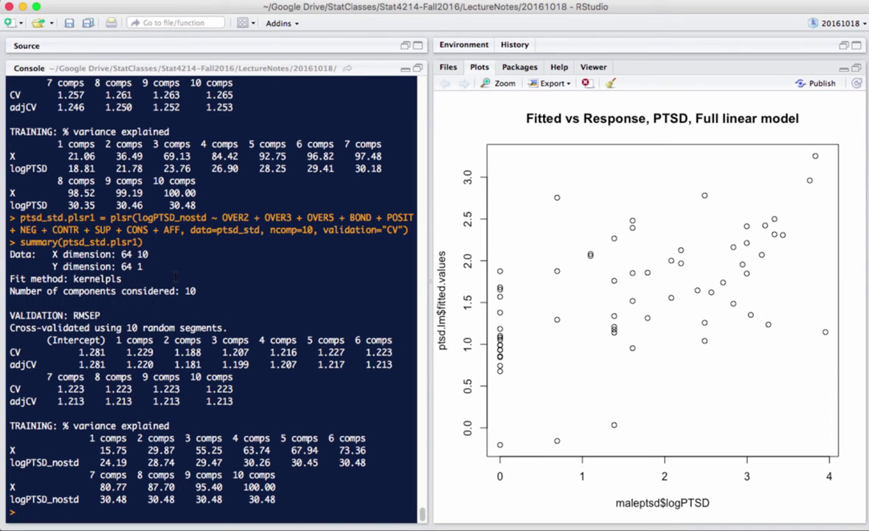
Print the summary statistics of the maleptsd data frame
type("summary(mal")
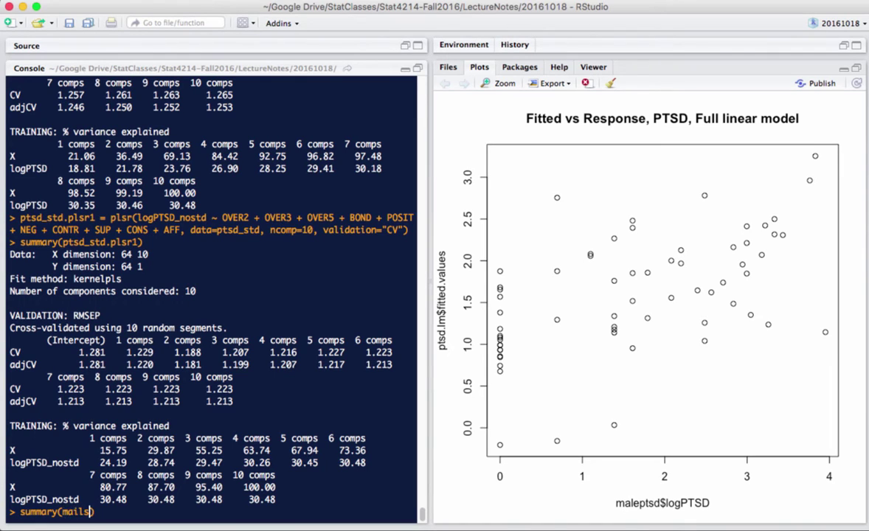
type("s")
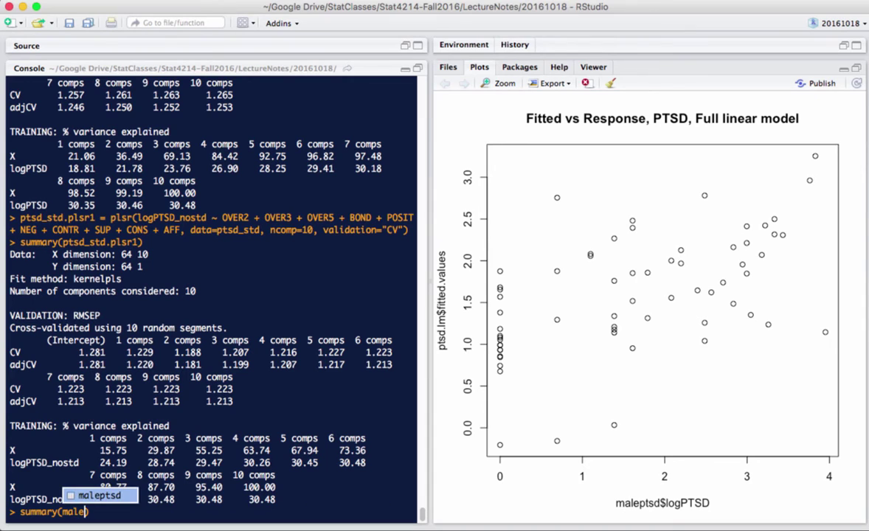
key("Tab")
key("Return")
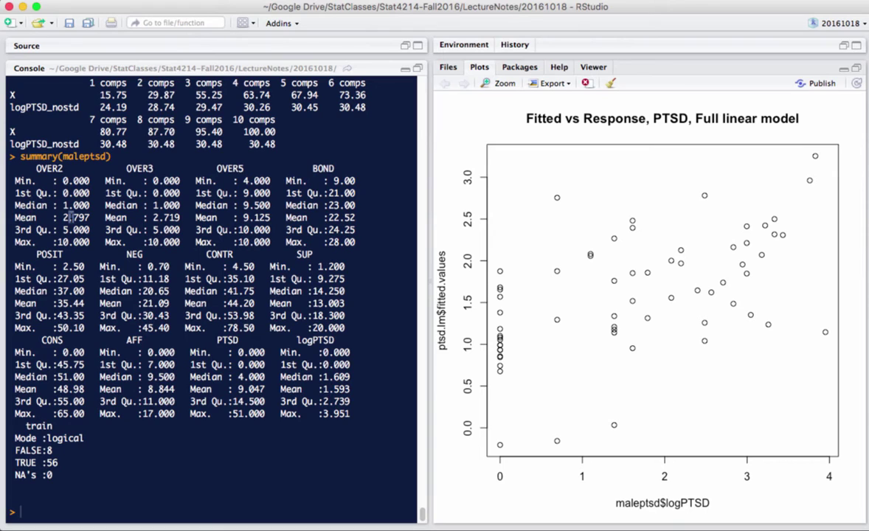
Print the summary statistics of the standardized ptsd_std data frame for comparison with maleptsd
key("Up")
key("Left")
key("alt+shift+Left")
type("p")
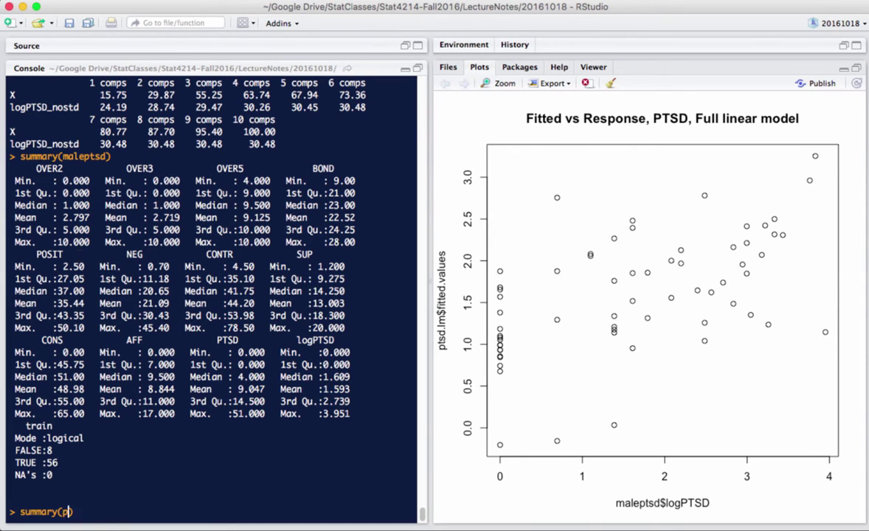
type("tsd_")
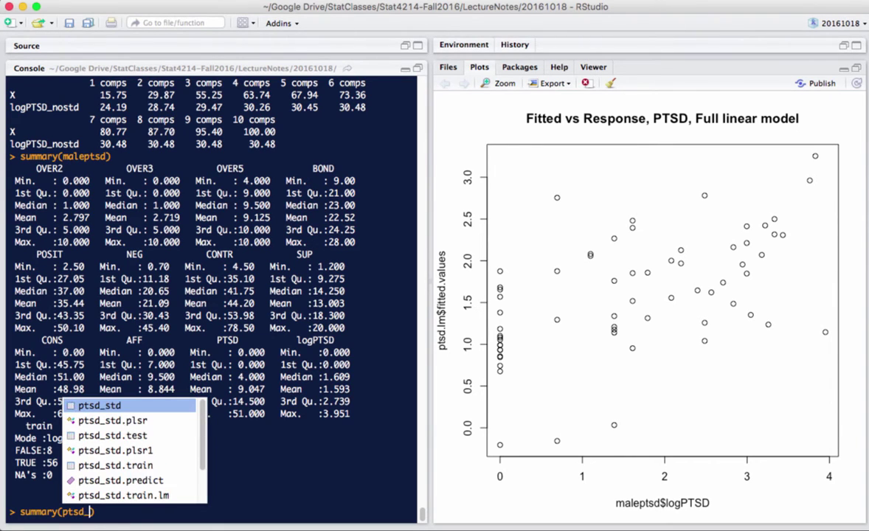
key("Return")
key("Return")
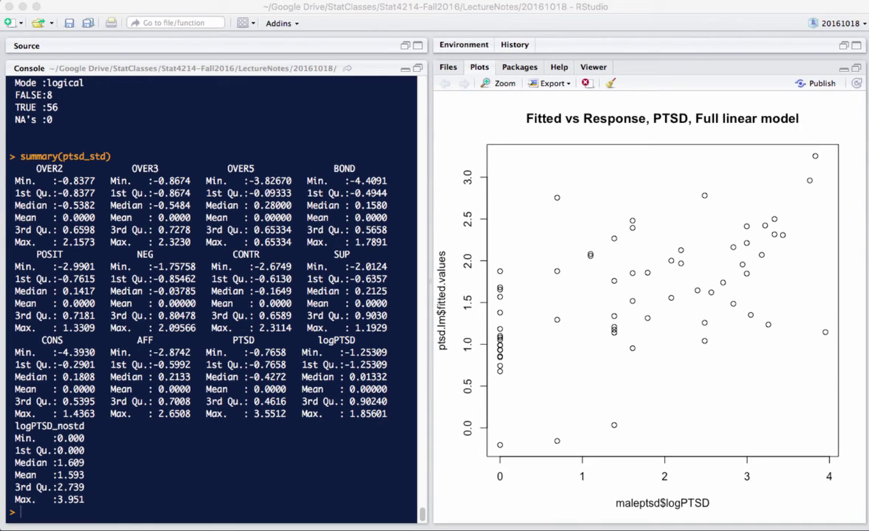
Plot the RMSEP against the number of components for ptsd.plsr1 and for ptsd_std.plsr1
left_click(287, 415)
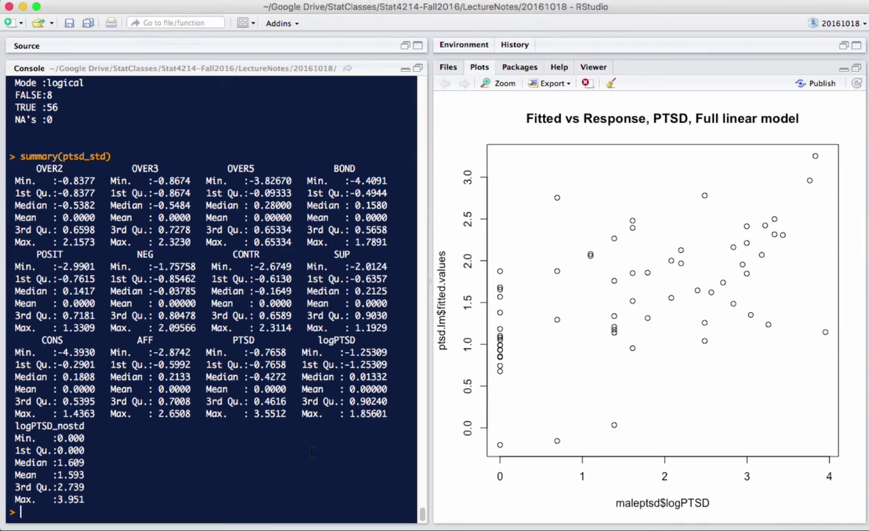
type("plot(RMSEP(ptsd.plsr1))")
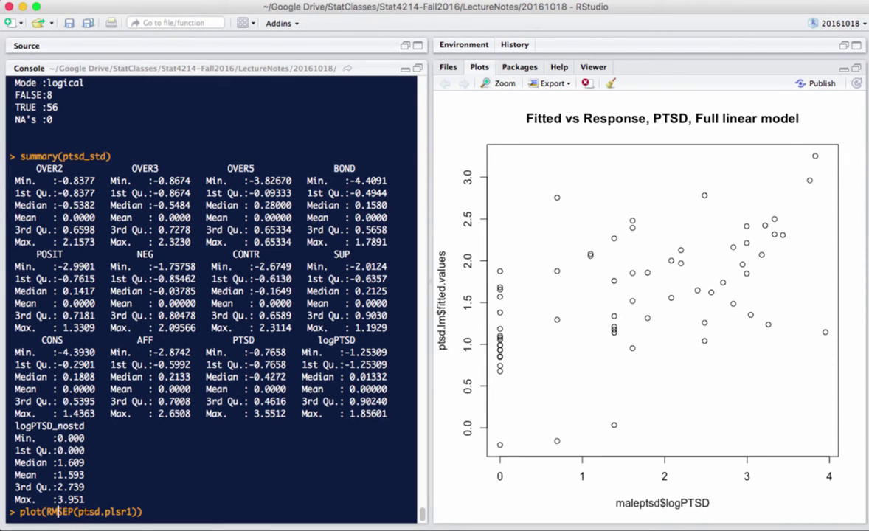
key("Return")
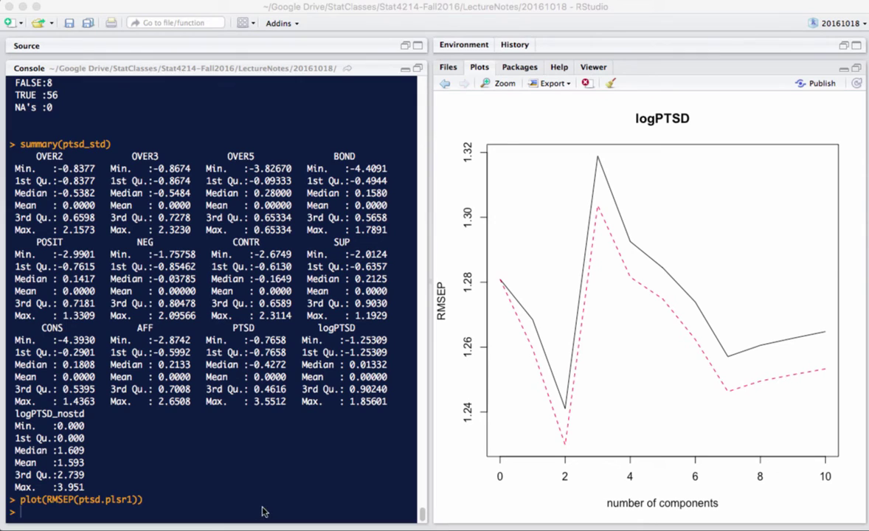
key("Up")
key("Up")
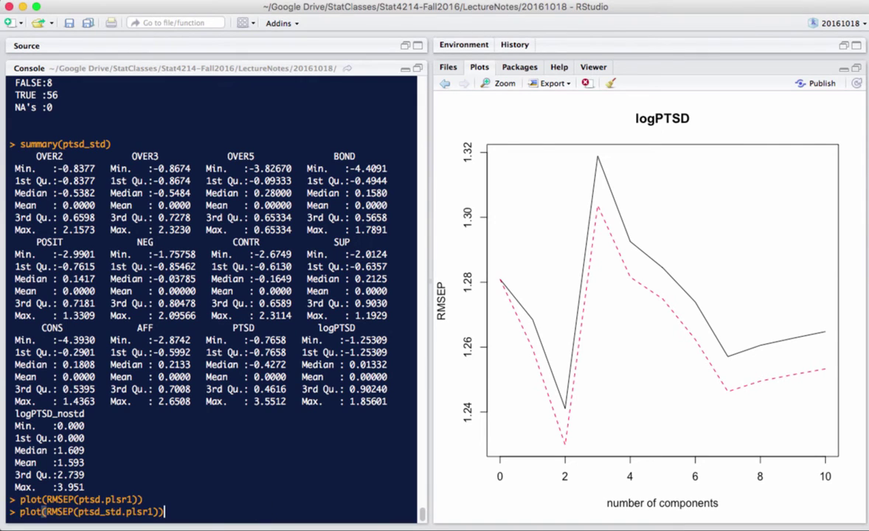
key("Return")
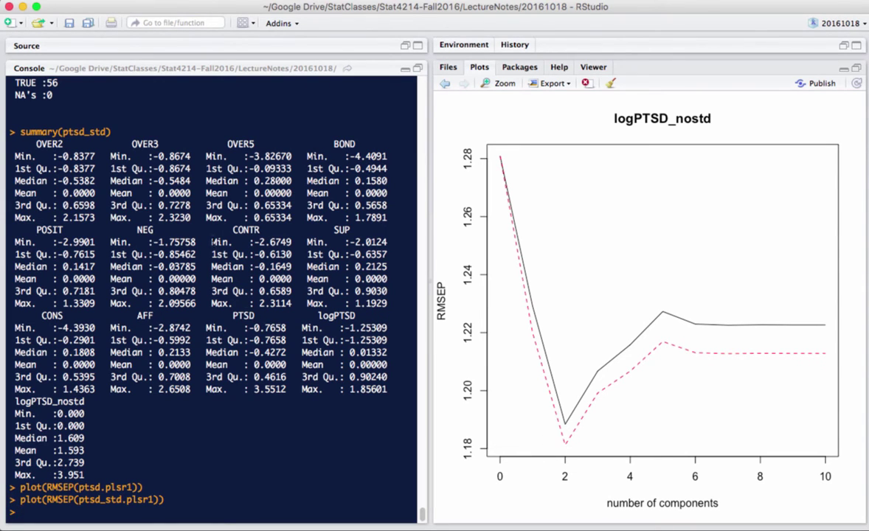
Examine the training variance explained for logPTSD_nostd with one and two components in the ptsd_std.plsr1 summary
scroll(212, 239, "up", 5)
scroll(183, 275, "up", 7)
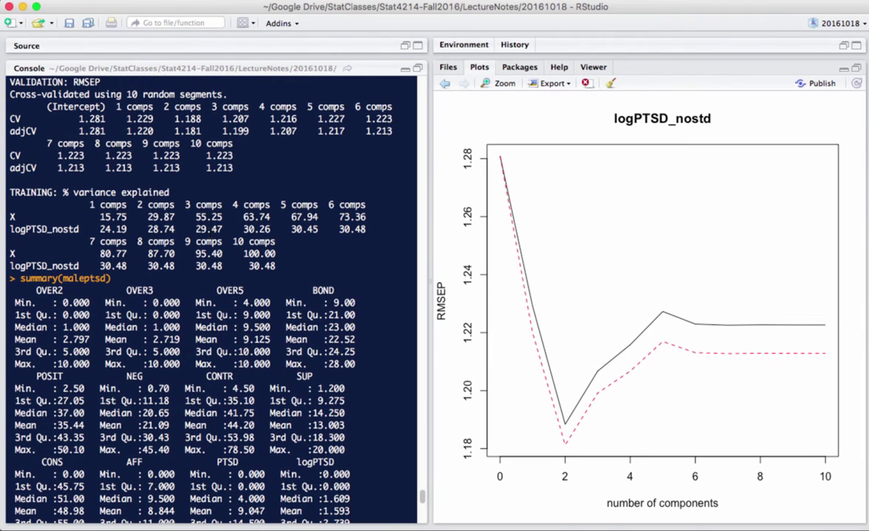
left_click_drag(101, 229, 167, 229)
left_click(132, 229)
left_click(170, 230)
scroll(212, 295, "down", 10)
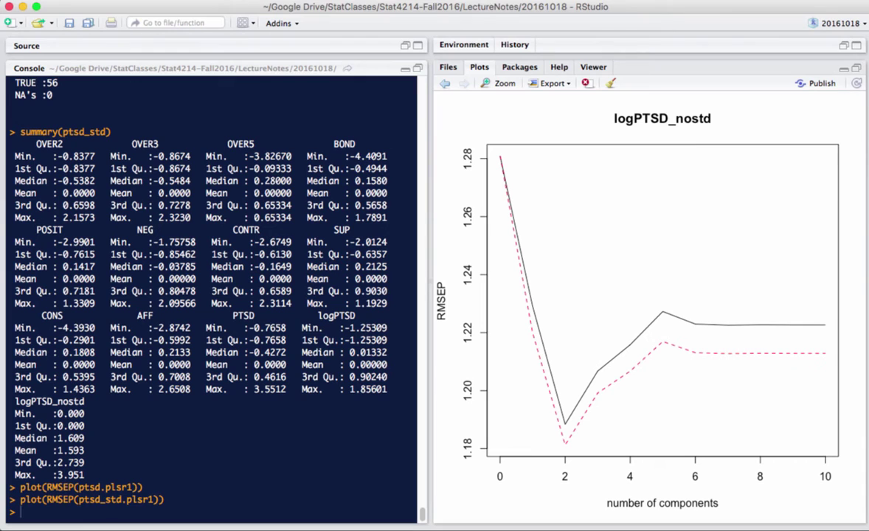
Print the train indicator column of maleptsd to view the training and test split
left_click(281, 503)
type("maleptsd$train")
key("Return")
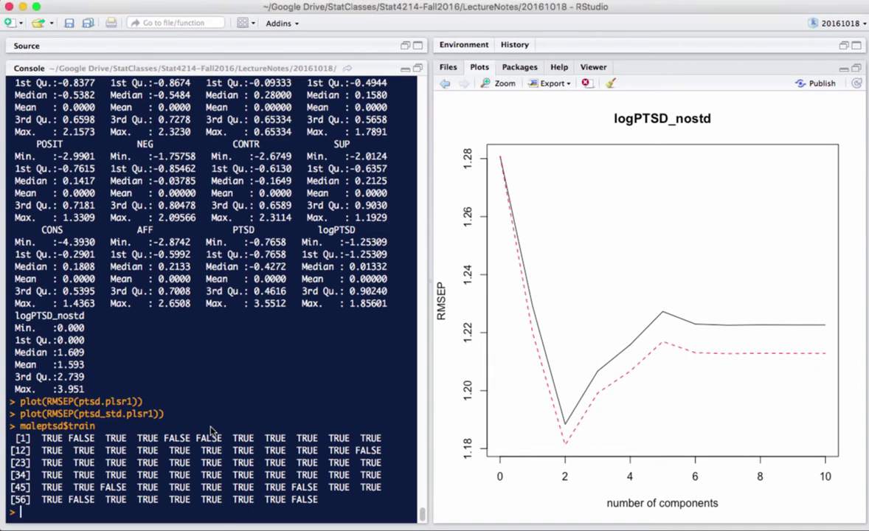
Fit ptsd_std.train.plsr with plsr, regressing logPTSD_nostd on the ten predictors OVER2 through AFF, with data=ptsd_std.train and ncomp=2
type("ptsd_std.train.plsr = plsr(logPTSD_nostd ~ OVER2 + OVER3 + OVER5 + BOND + POSIT + NEG + CONTR + SUP + CONS + AFF, data=ptsd_std.train, ncomp=3)")
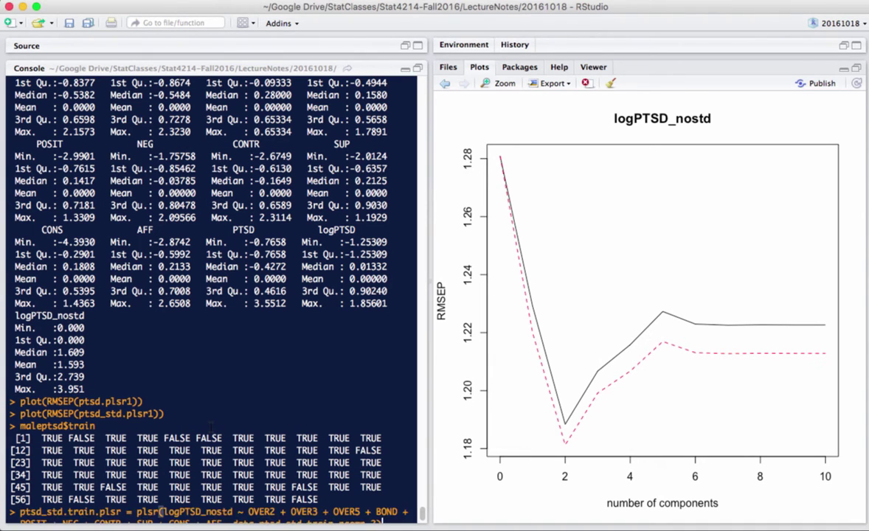
scroll(210, 426, "down", 1)
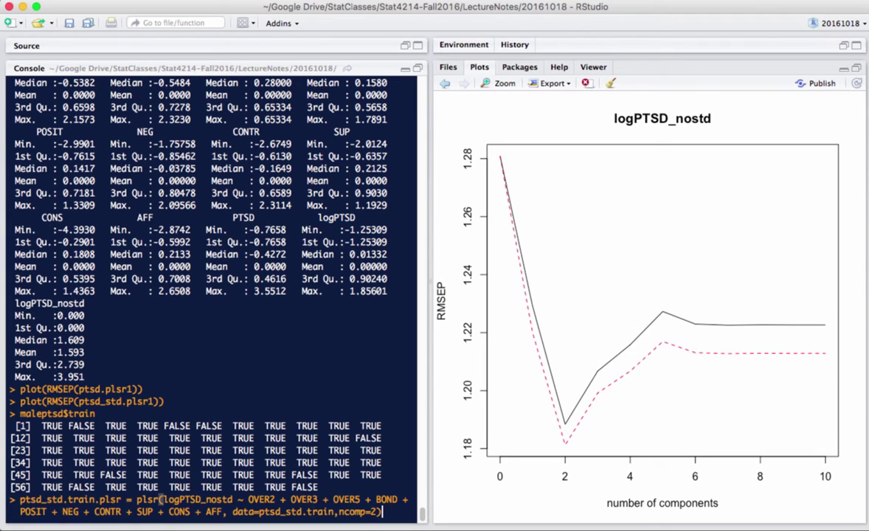
double_click(309, 511)
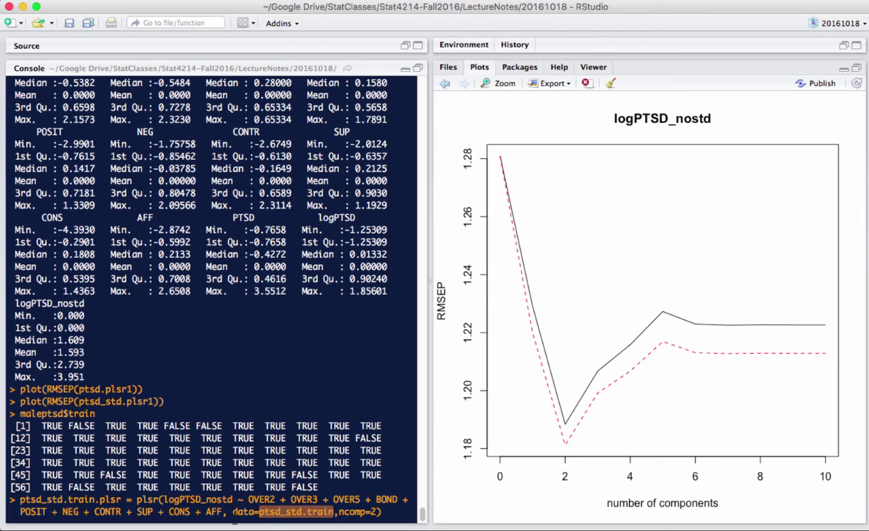
left_click(200, 500)
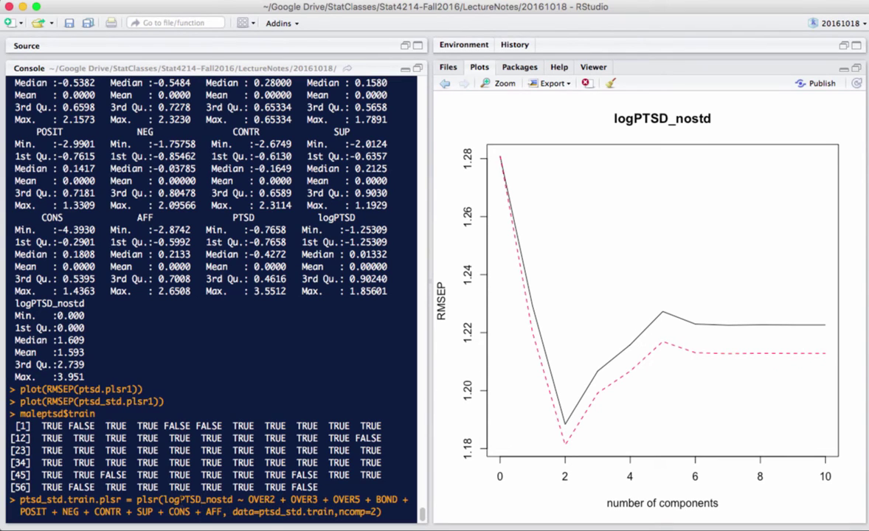
left_click_drag(164, 499, 233, 501)
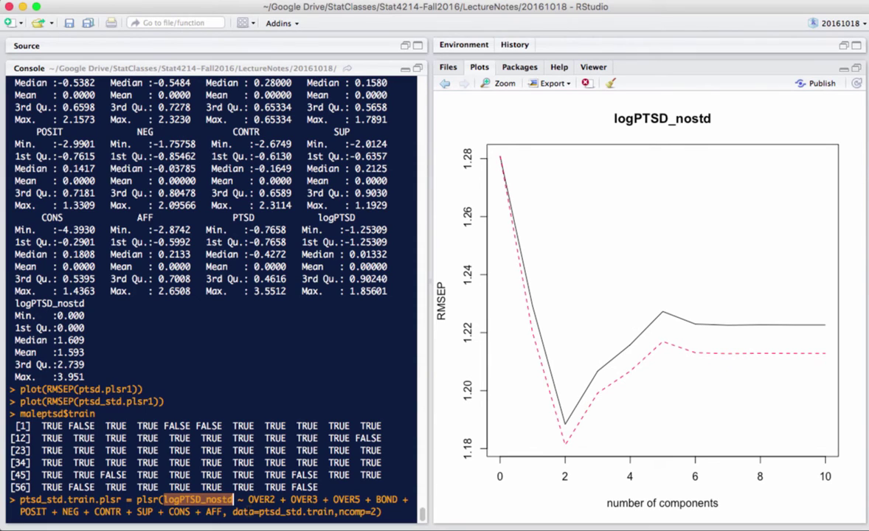
left_click(227, 511)
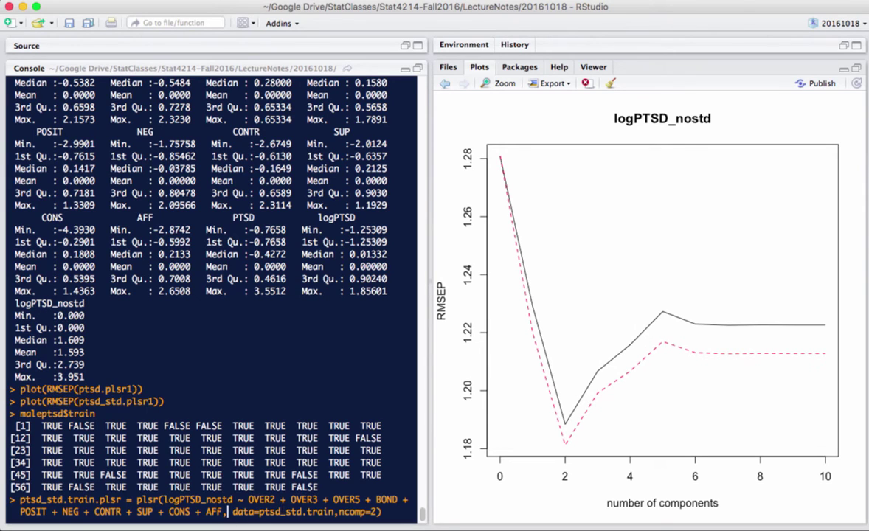
left_click_drag(233, 500, 165, 500)
left_click(166, 500)
key("Return")
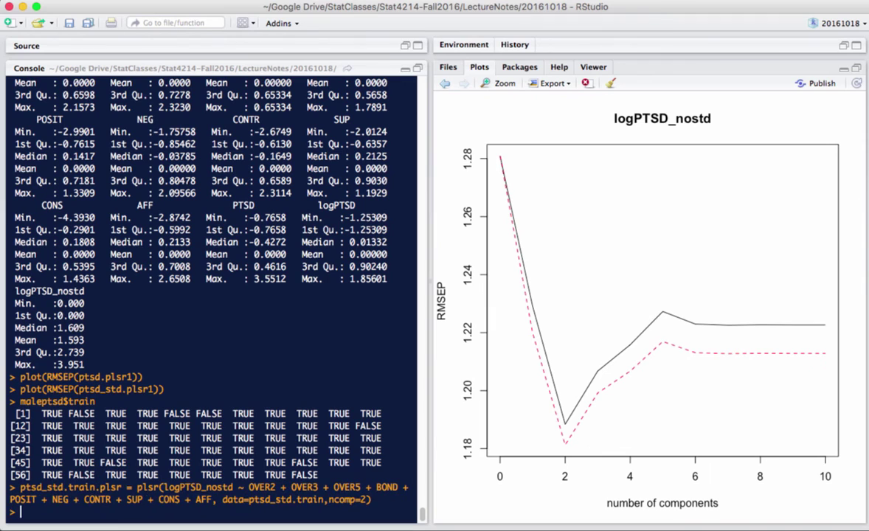
Print the summary of the ptsd_std.train.plsr model
key("Up")
left_click_drag(381, 511, 115, 500)
key("BackSpace")
left_click(20, 511)
type("summaryptsd_std.train.plsr")
key("shift+End")
type("(")
key("Return")
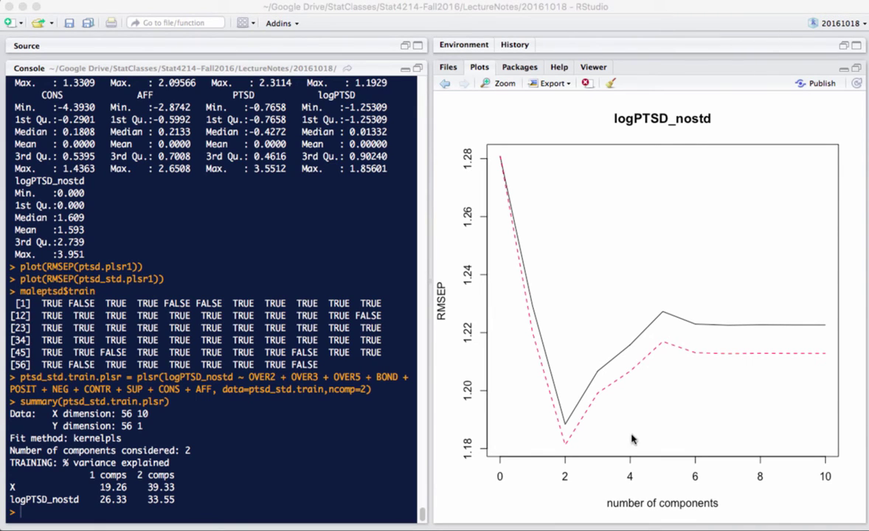
Predict the response for ptsd_std.test with the ptsd_std.train.plsr model, printing the values for each number of components
left_click(206, 434)
type("predict(ptsd_std.train.plsr,newdata = ptsd_std.test)")
key("Return")
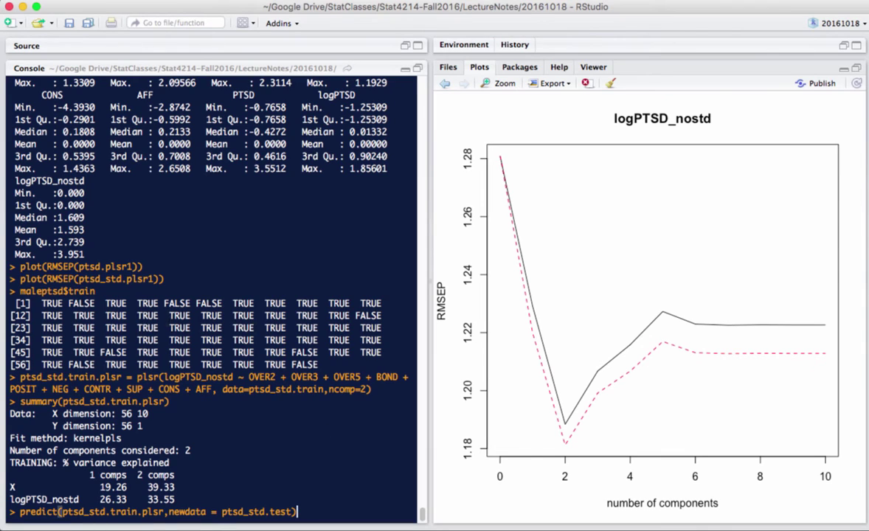
double_click(178, 303)
left_click(168, 314)
key("Return")
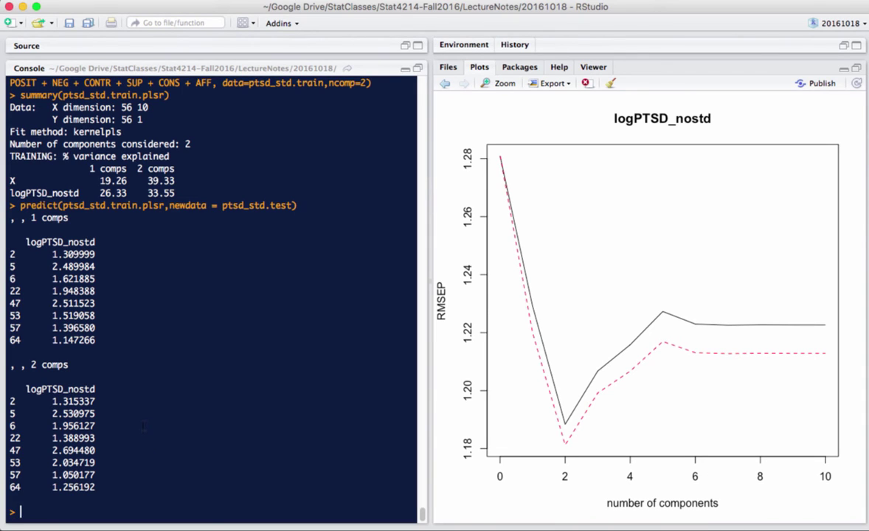
Store the two-component ptsd_std.train.plsr predictions for ptsd_std.test, indexed with [,,2], in the column ptsd_std.test$plsr_fit
key("Up")
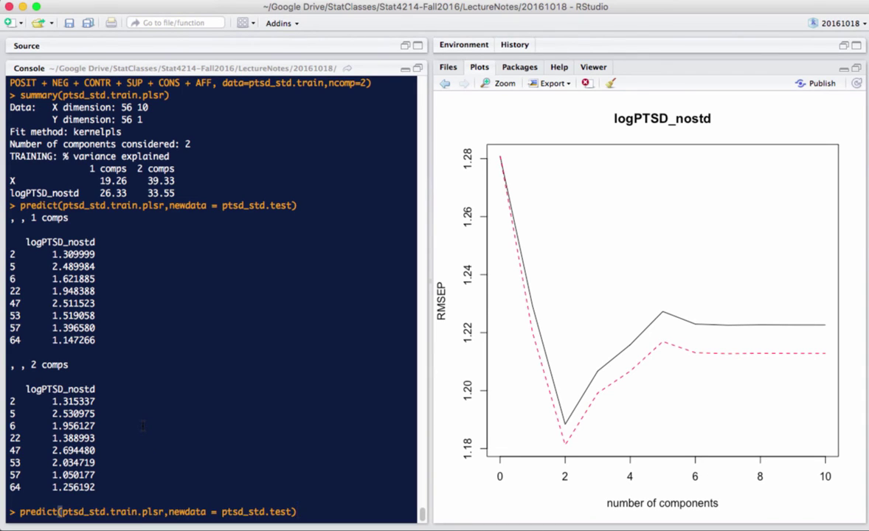
key("Down")
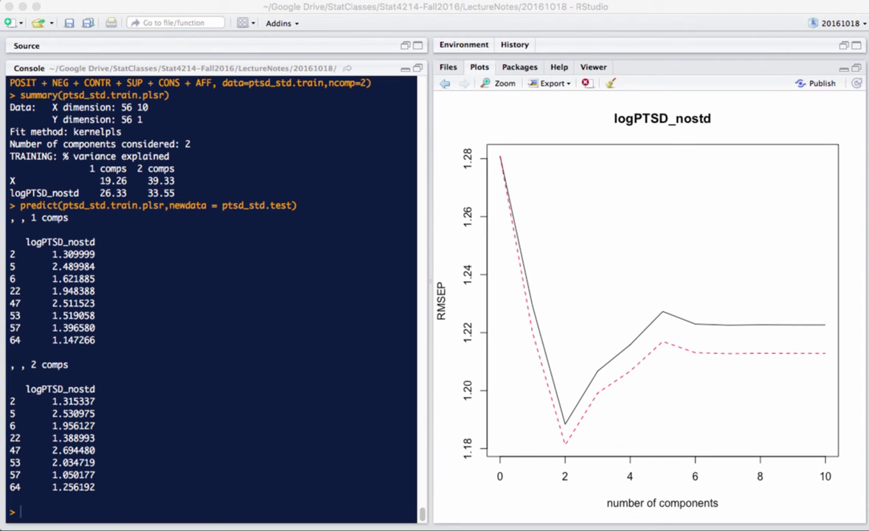
type("ptsd_std.test$plsr_fit = predict(ptsd_std.train.plsr,newdata = ptsd_std.test)[,,2]")
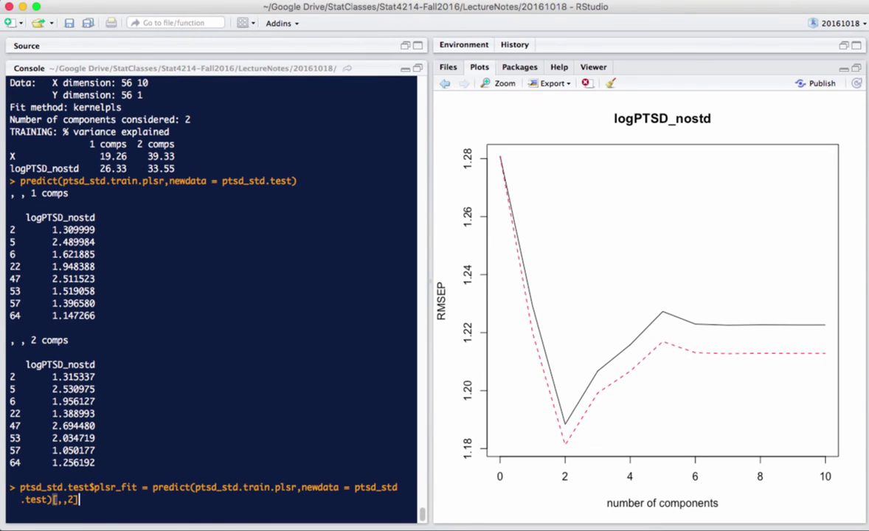
key("Return")
key("Return")
Print ptsd_std.test and examine its plsr_fit column alongside logPTSD_nostd
type("ptsd_")
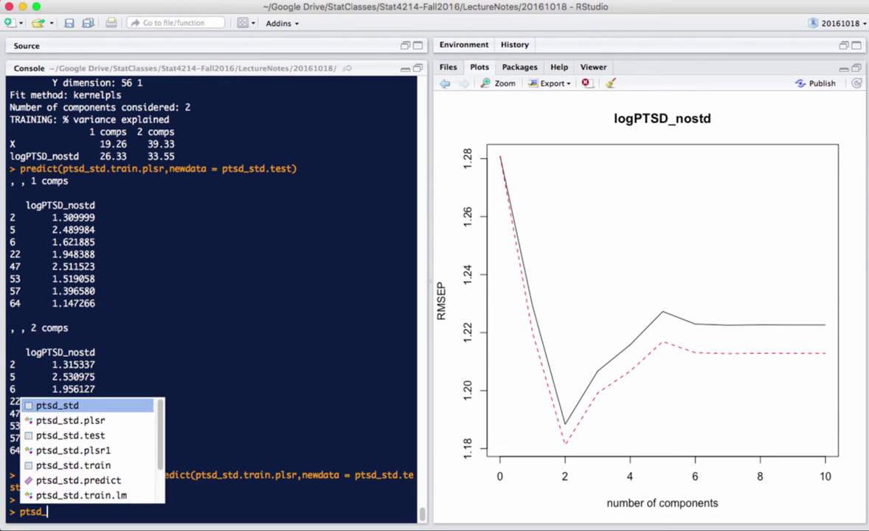
key("Down")
key("Down")
key("Return")
key("Return")
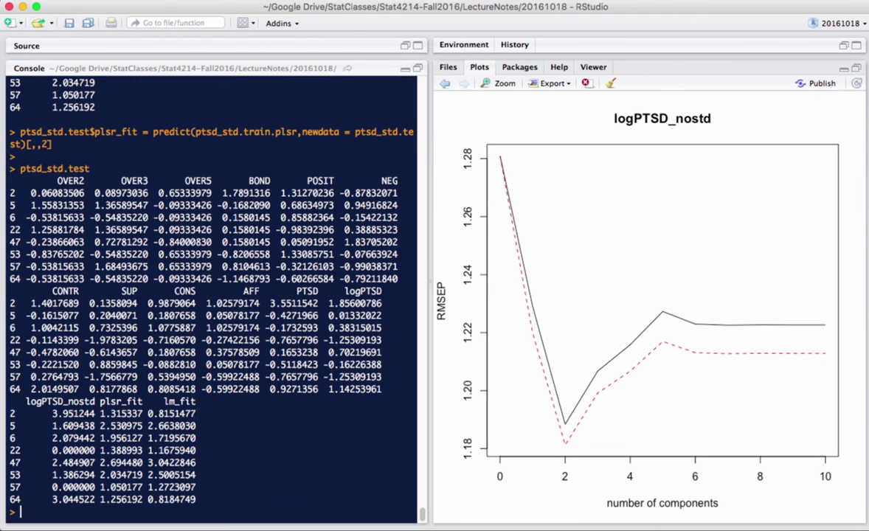
left_click_drag(99, 401, 141, 401)
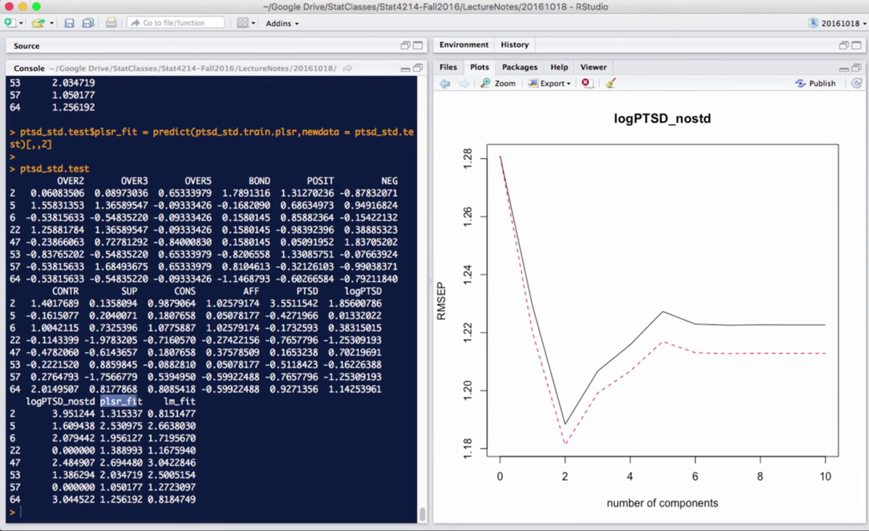
left_click_drag(10, 401, 140, 499)
left_click(120, 413)
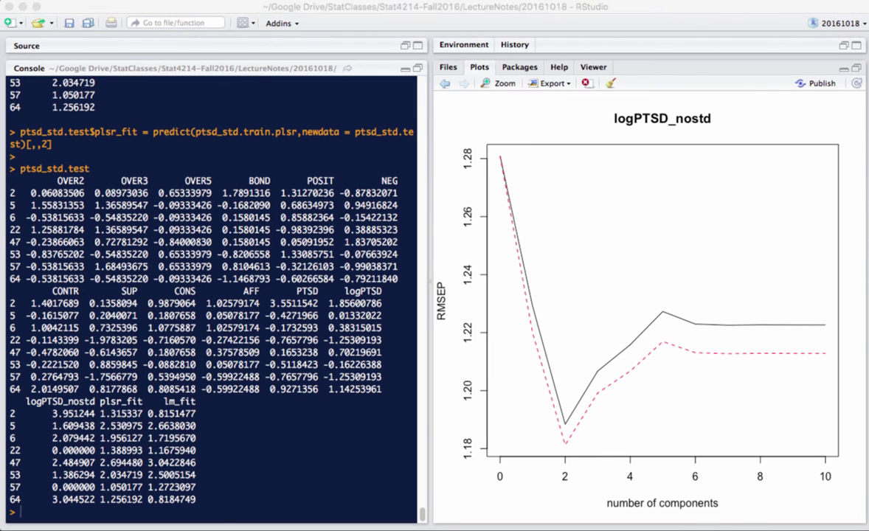
Fit the linear model ptsd_std.train.lm with lm, regressing logPTSD_nostd on the ten predictors OVER2 through AFF, with data=ptsd_std.train
type("ptsd_std.train.lm = lm(logPTSD_nostd ~ OVER2 + OVER3 + OVER5 + BOND + POSIT + NEG + CONTR + SUP + CONS + AFF, data = ptsd_std.train)")
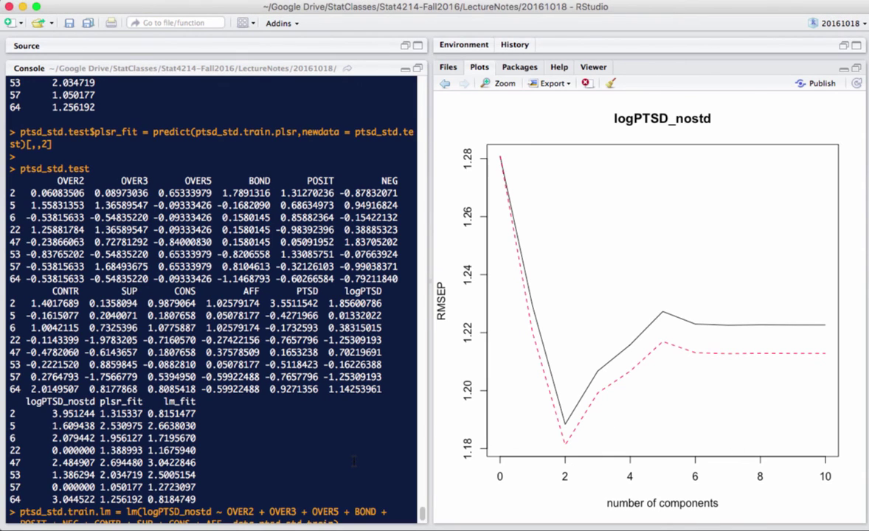
scroll(139, 499, "down", 1)
type(")")
key("Return")
key("Up")
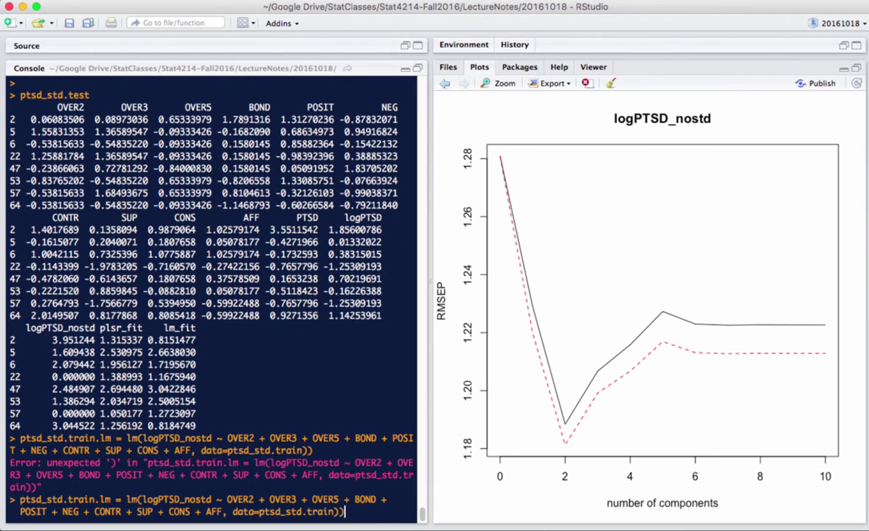
key("BackSpace")
key("Return")
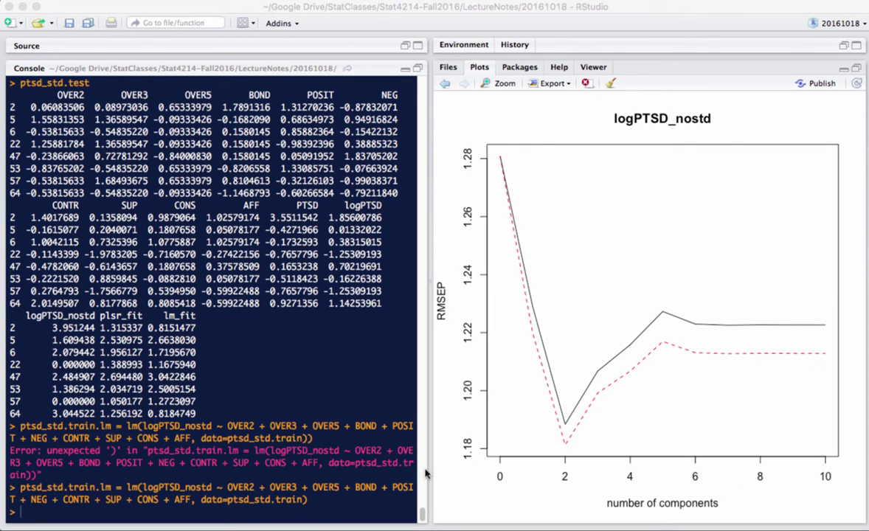
Predict the response for ptsd_std.test with the linear model ptsd_std.train.lm
type("predict(ptsd_std.train.lm,newdata=ptsd_std.test)")
key("Return")
key("Return")
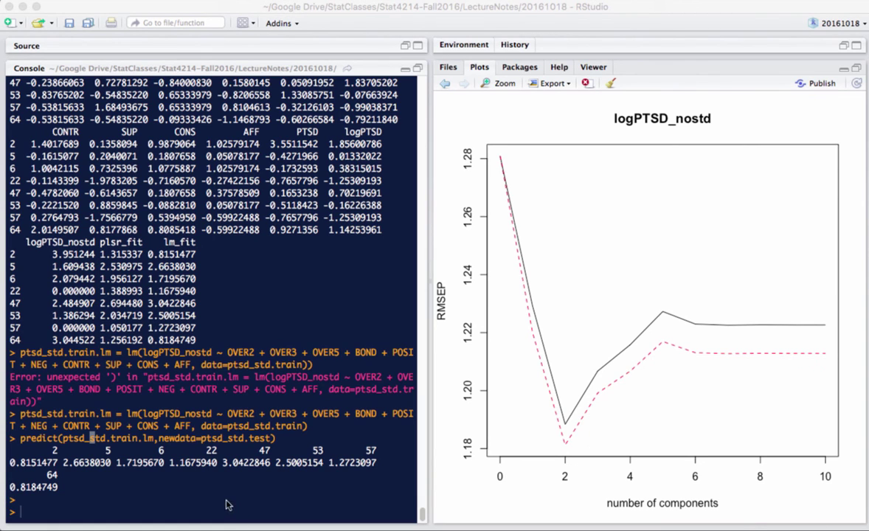
Attach ptsd_std.test and compute the sums of squared differences between logPTSD_nostd and each of plsr_fit and lm_fit
type("attach(ptsd_std.test) sum((logPTSD_nostd - plsr_fit)^2)")
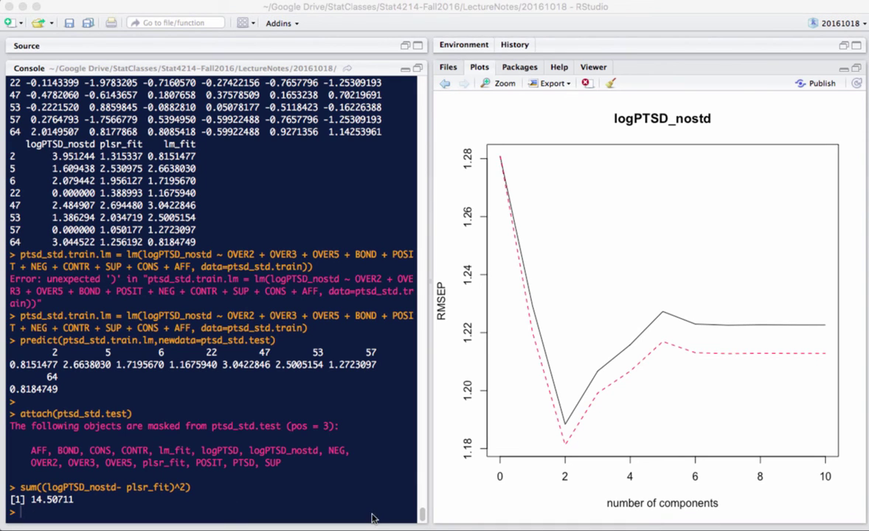
type("sum((logPTSD_nostd- lm_fit)^2)")
key("Return")
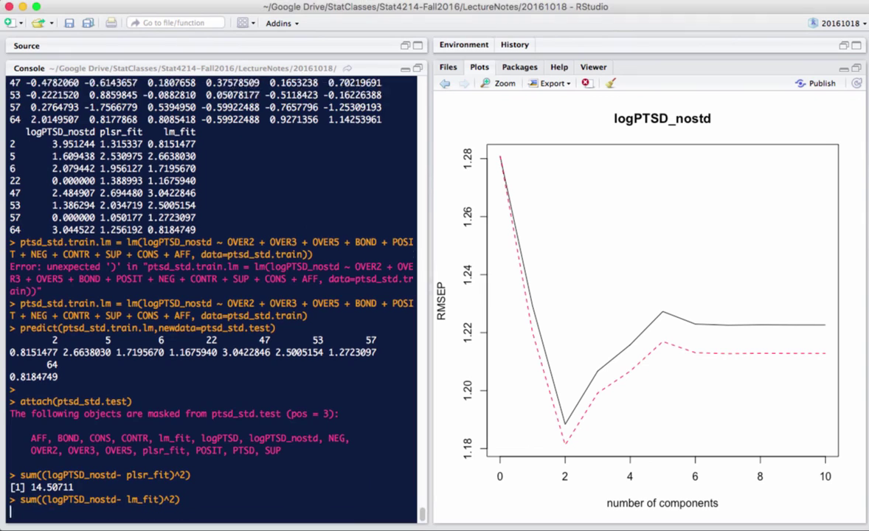